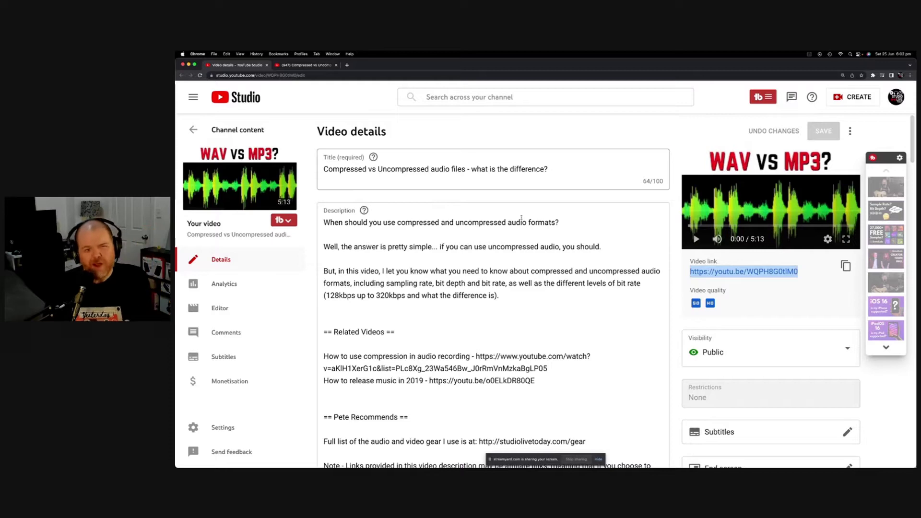
Step: Review the video details page, briefly opening the video editor before returning to details
left_click(421, 187)
scroll(600, 317, "down", 3)
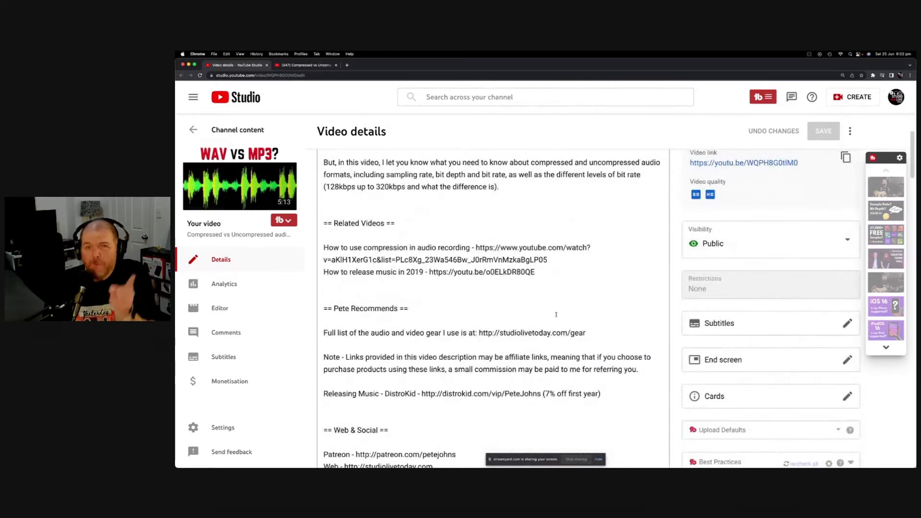
scroll(556, 315, "down", 2)
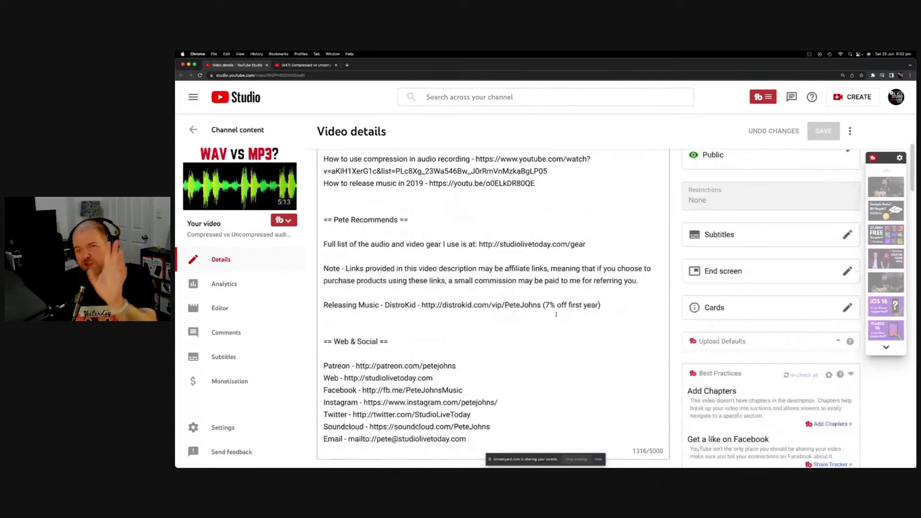
scroll(557, 315, "down", 3)
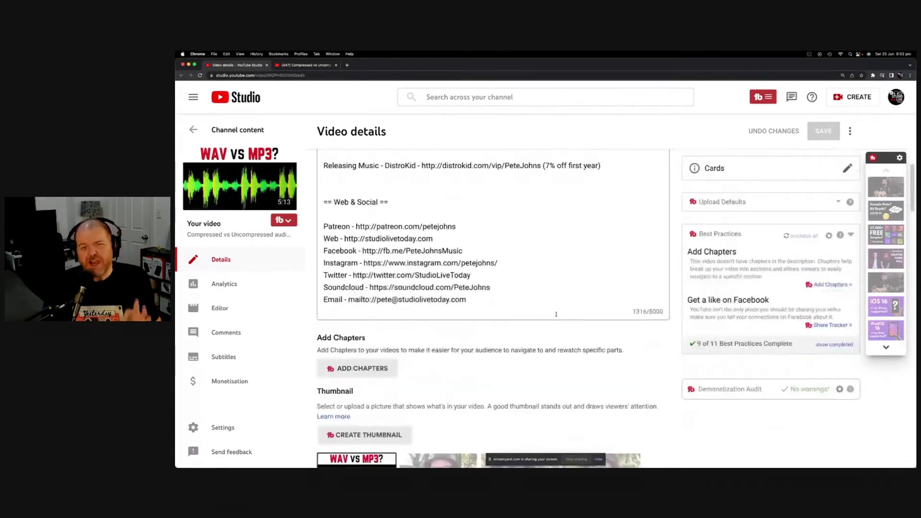
scroll(556, 314, "down", 3)
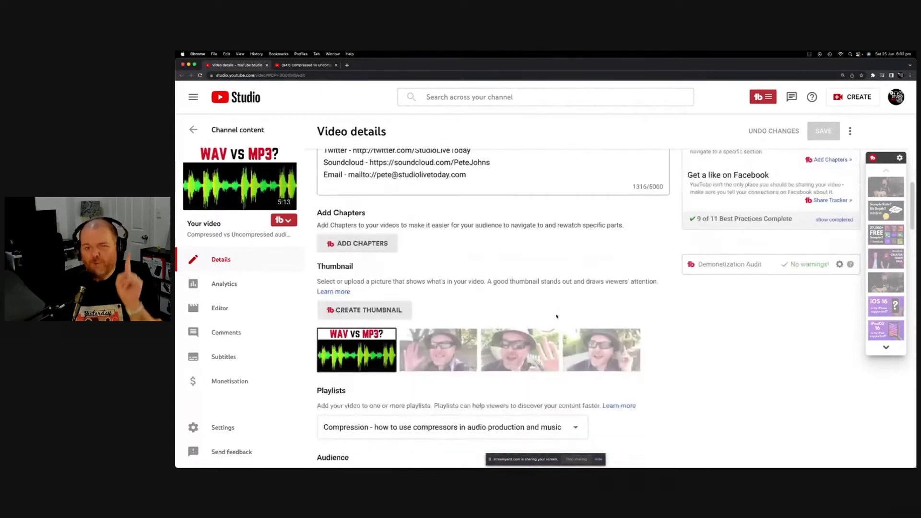
scroll(556, 315, "down", 2)
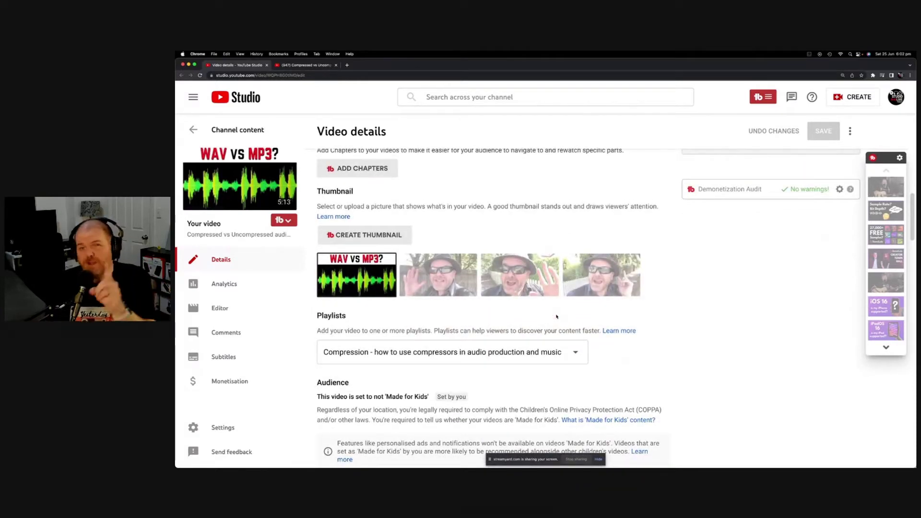
scroll(310, 267, "up", 10)
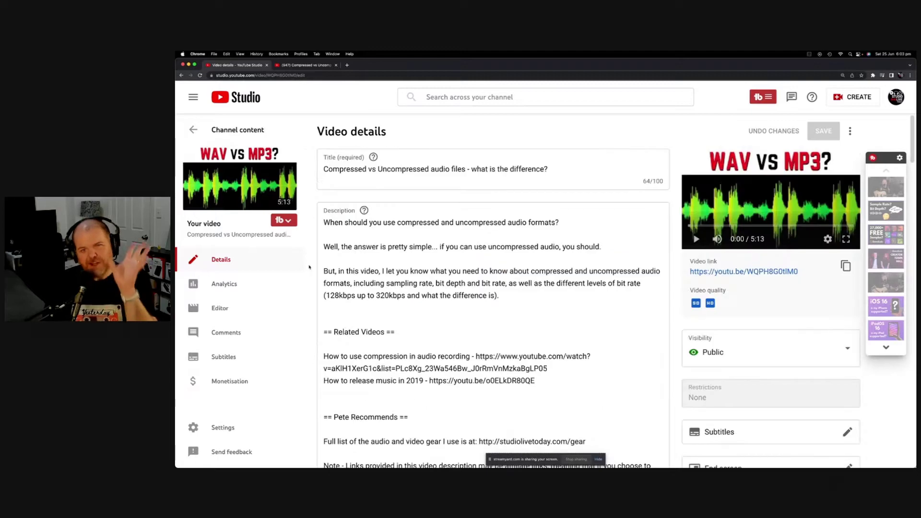
left_click(269, 308)
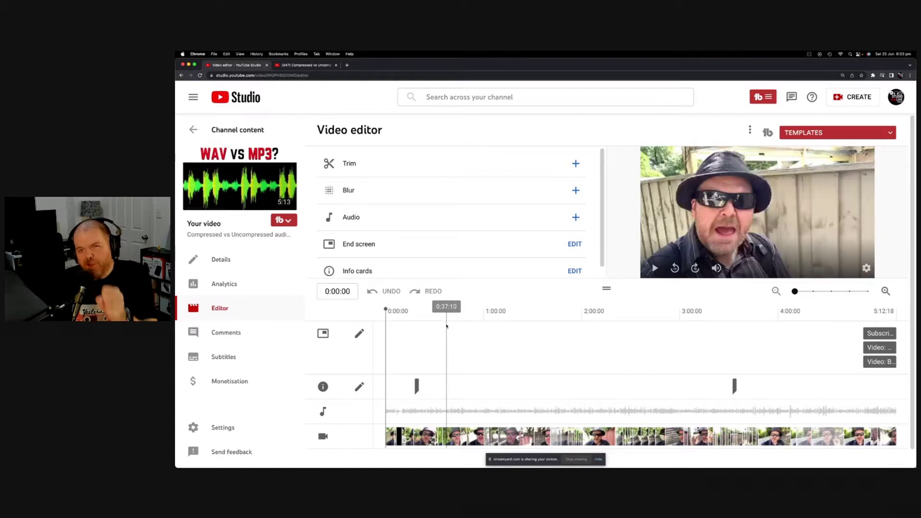
key("super+bracketleft")
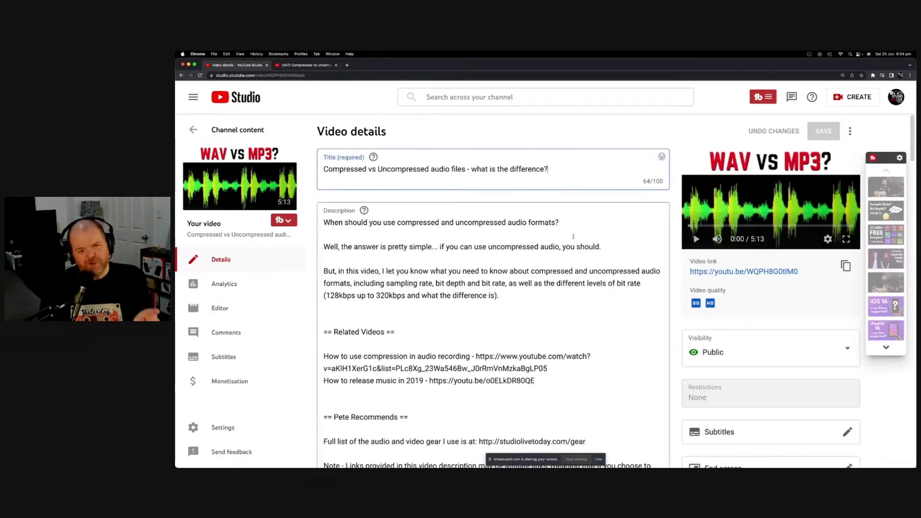
Step: Rewrite the title as 'Compressed vs Uncompressed Audio? (WAV vs MP3?)', 47/100 characters
left_click(637, 219)
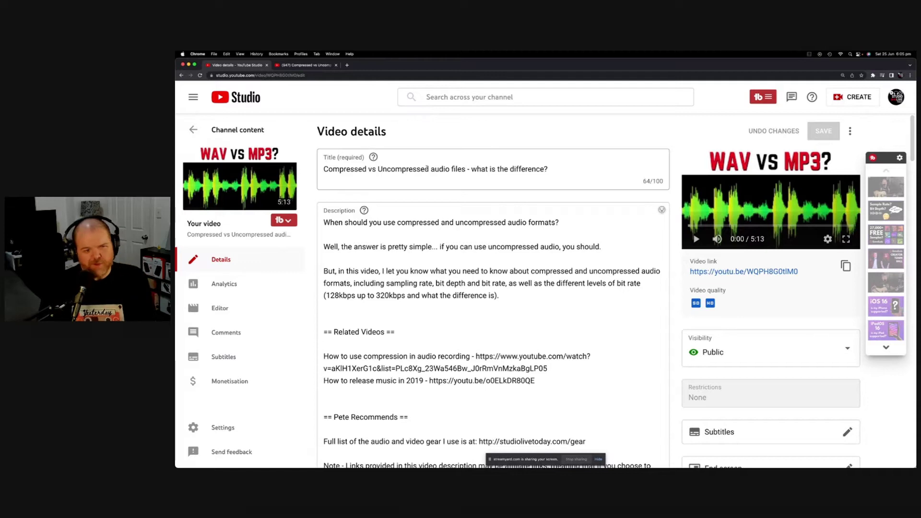
left_click(550, 168)
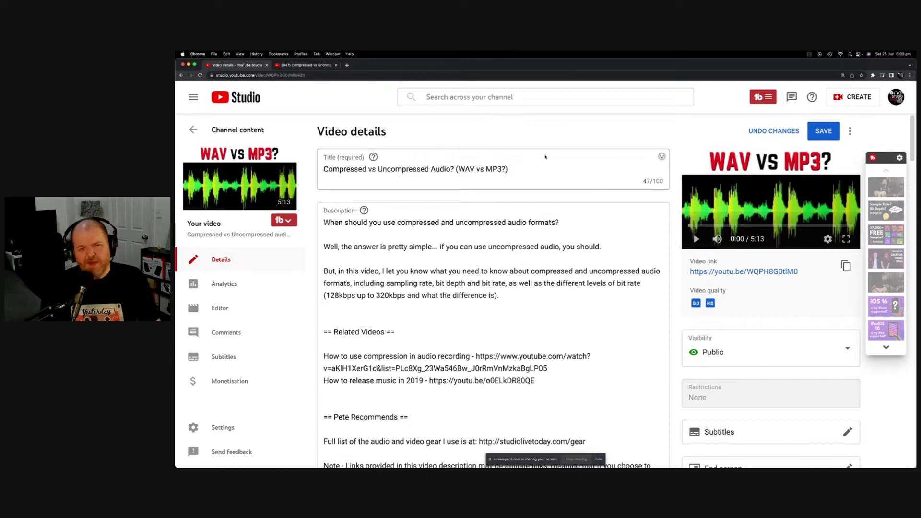
left_click(516, 171)
left_click(350, 171)
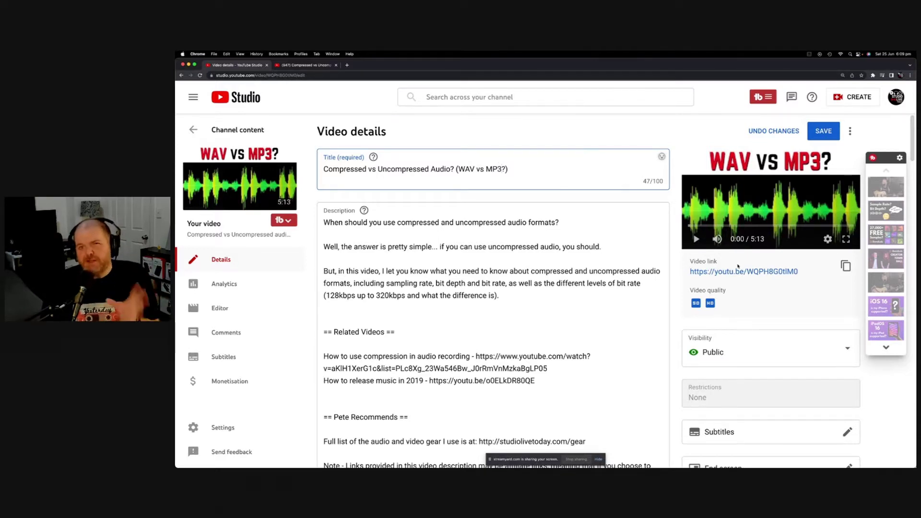
scroll(738, 267, "down", 5)
scroll(739, 266, "down", 2)
scroll(739, 265, "down", 2)
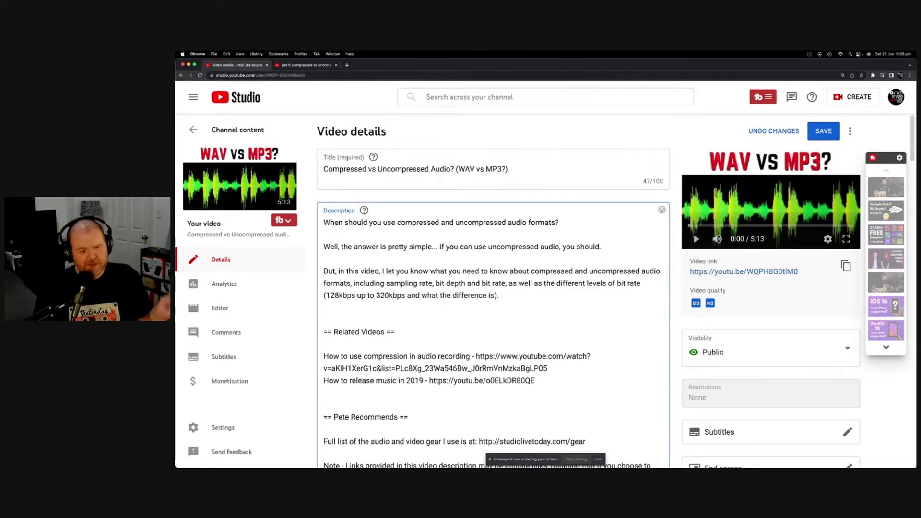
scroll(432, 276, "down", 2)
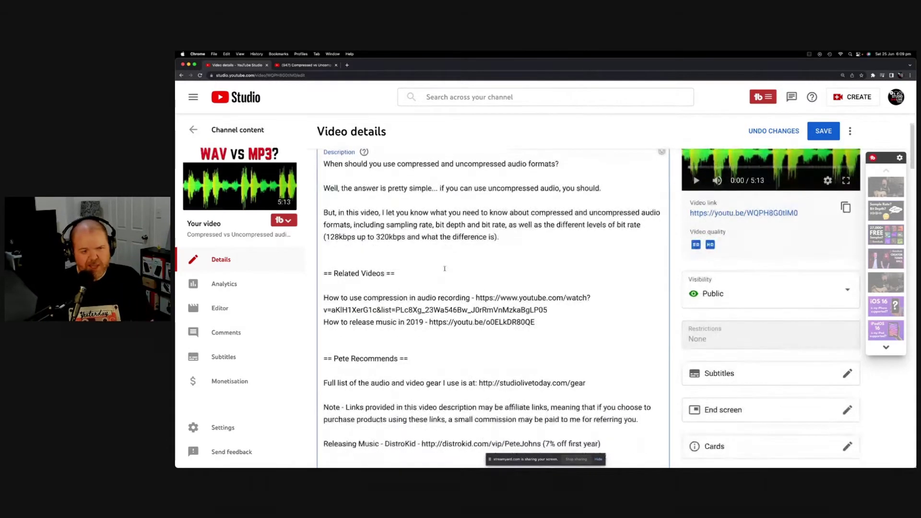
scroll(445, 268, "down", 5)
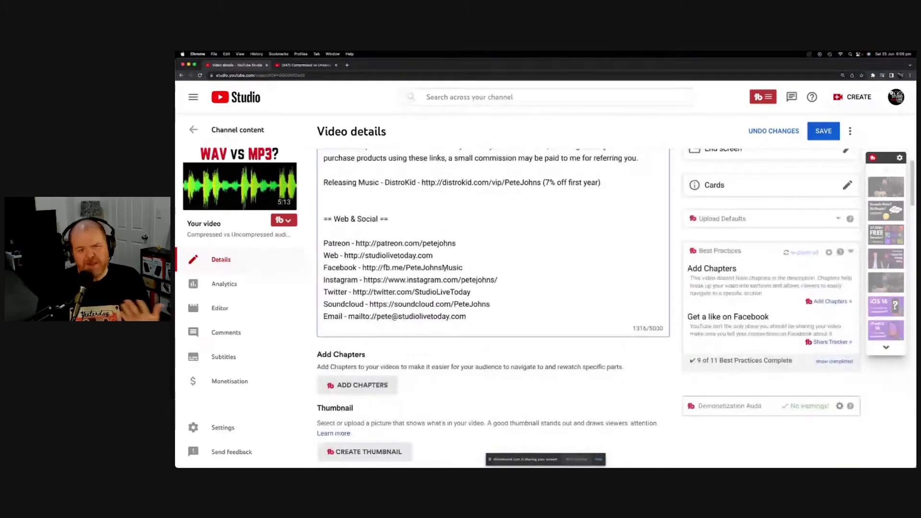
scroll(445, 267, "up", 6)
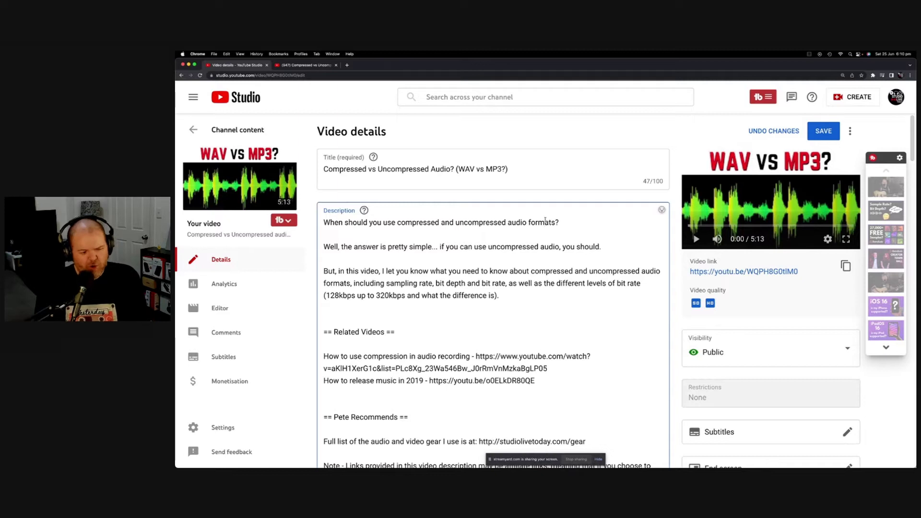
Step: Replace the old description with the pasted template, deleting its 'Download the plugin:' line
key("super+a")
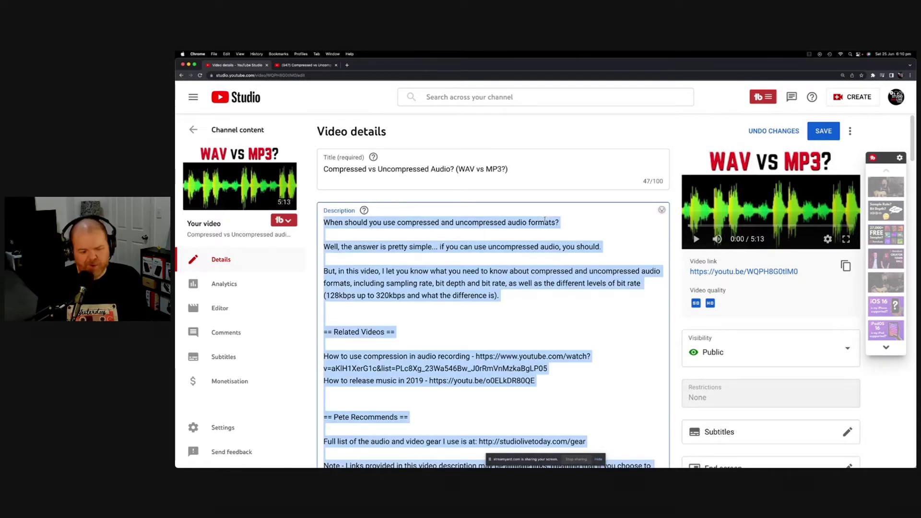
key("super+v")
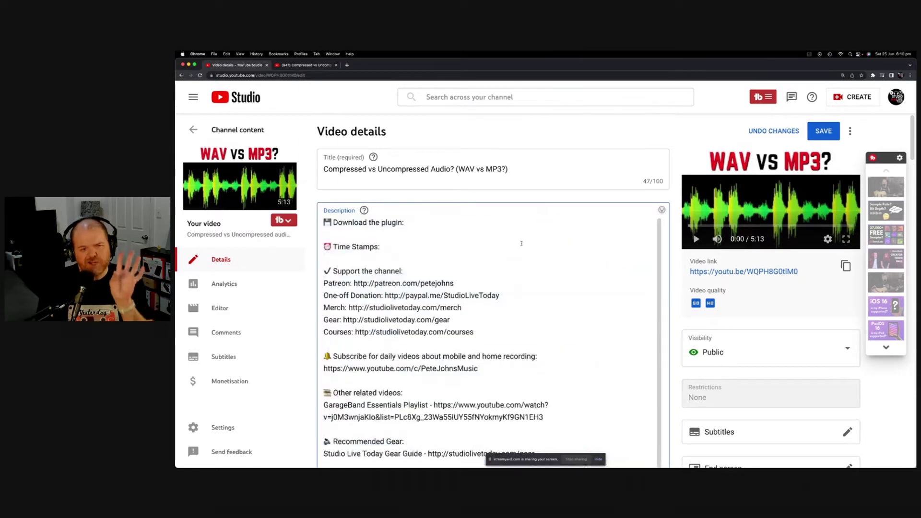
left_click(409, 222)
left_click_drag(415, 221, 311, 224)
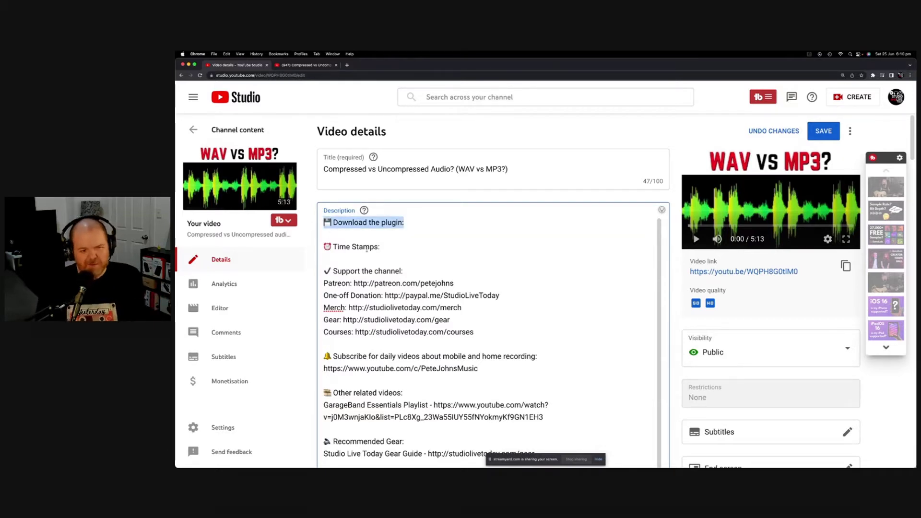
key("BackSpace")
key("Delete")
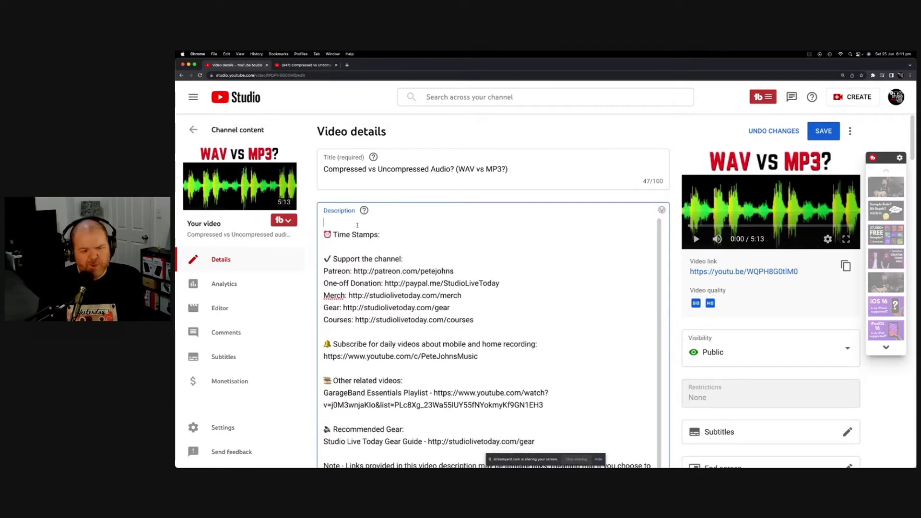
Step: Insert an empty line at the top of the description, above Time Stamps
left_click(409, 258)
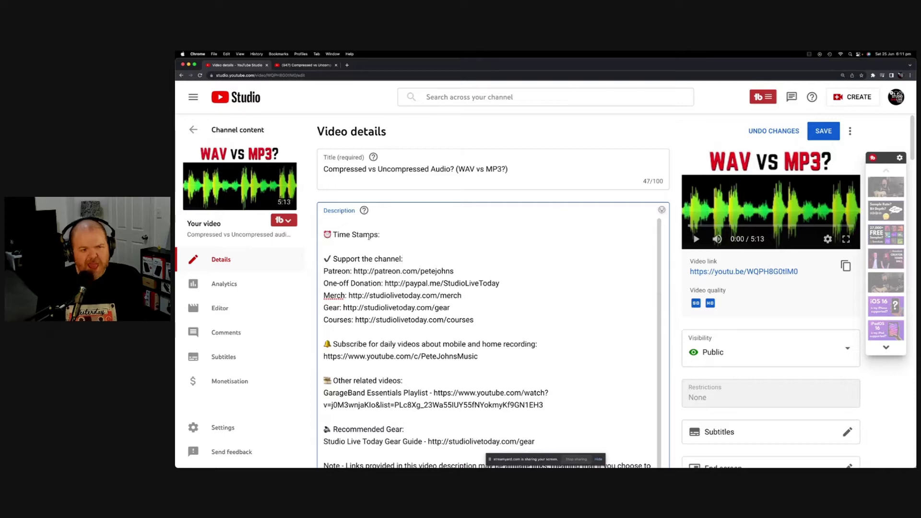
scroll(369, 237, "down", 10)
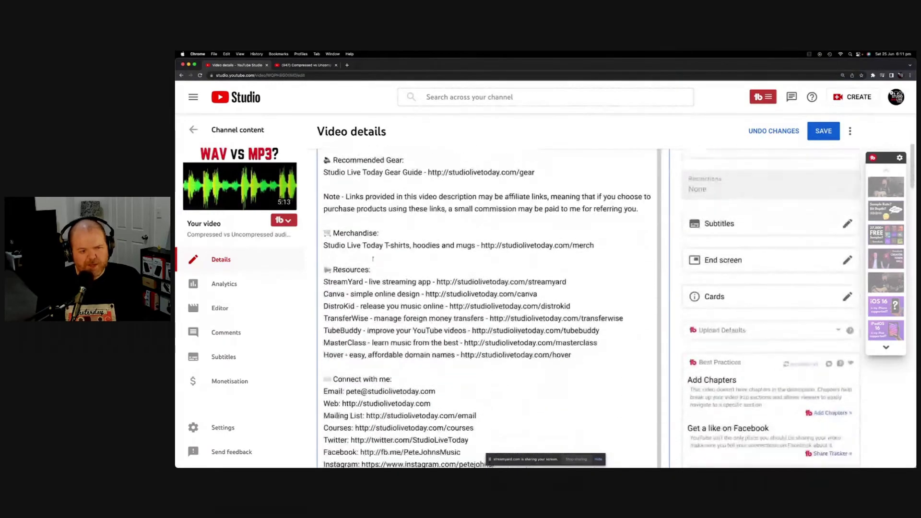
scroll(372, 259, "down", 5)
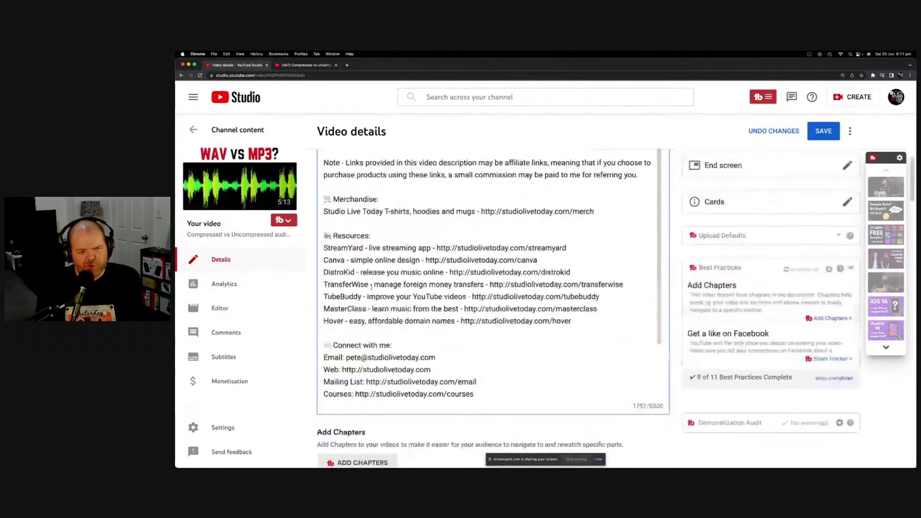
scroll(371, 287, "up", 15)
left_click(370, 222)
key("Return")
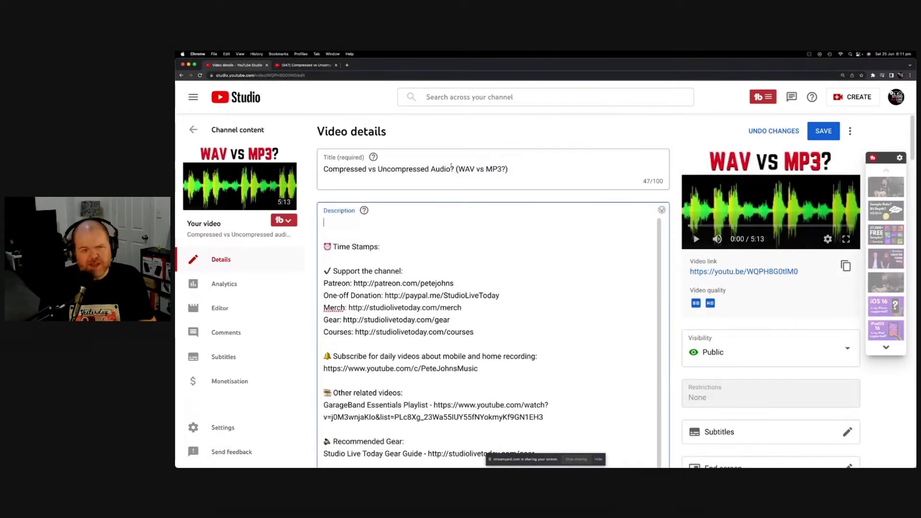
left_click_drag(509, 169, 325, 167)
left_click(370, 224)
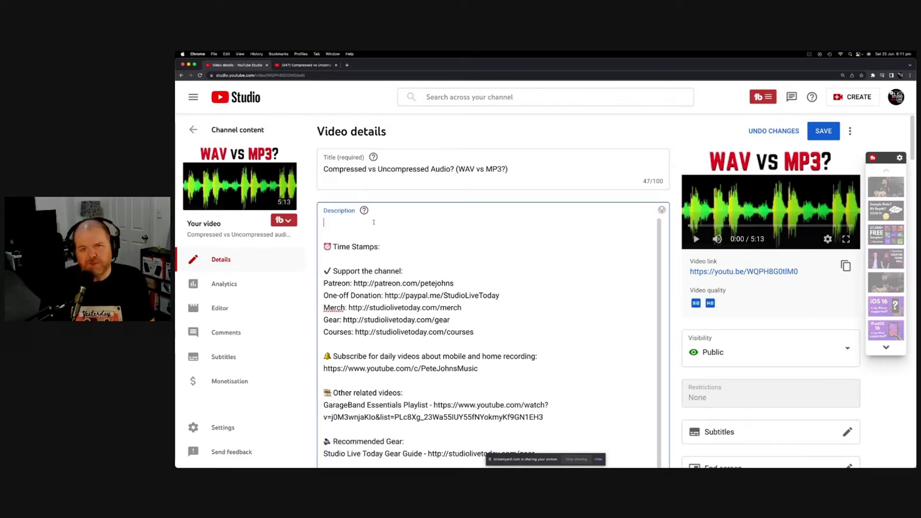
Step: Paste the compressed vs uncompressed audio (WAV, MP3, M4A) line and the studiolivetoday.com tutorials link as the opening lines
type("What is the difference between compressed and uncompressed audio (WAV, MP3, M4A). 👉 More recording tutorials at http://studiolivetoday.com")
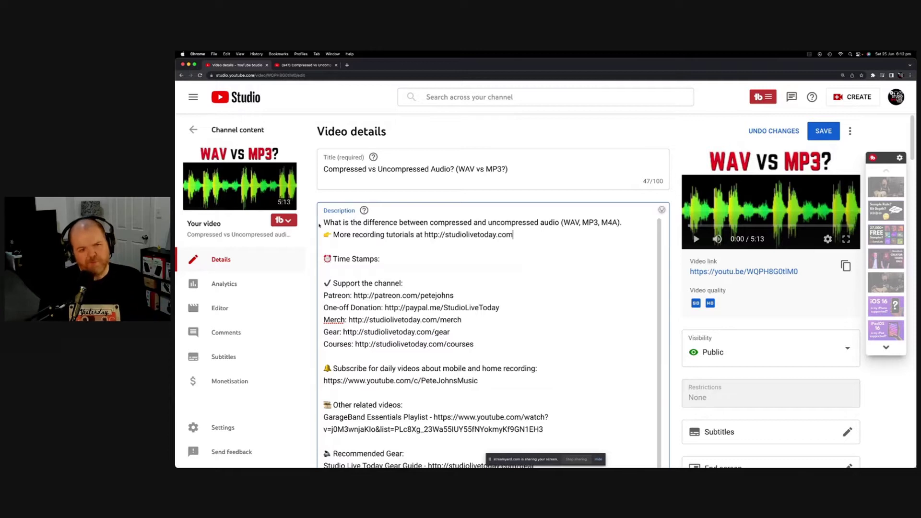
left_click_drag(324, 223, 400, 218)
left_click(625, 222)
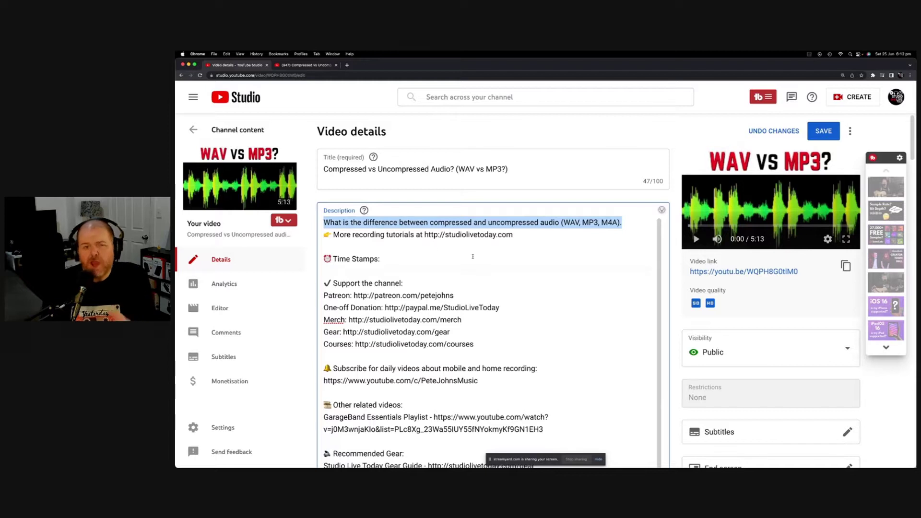
left_click(522, 232)
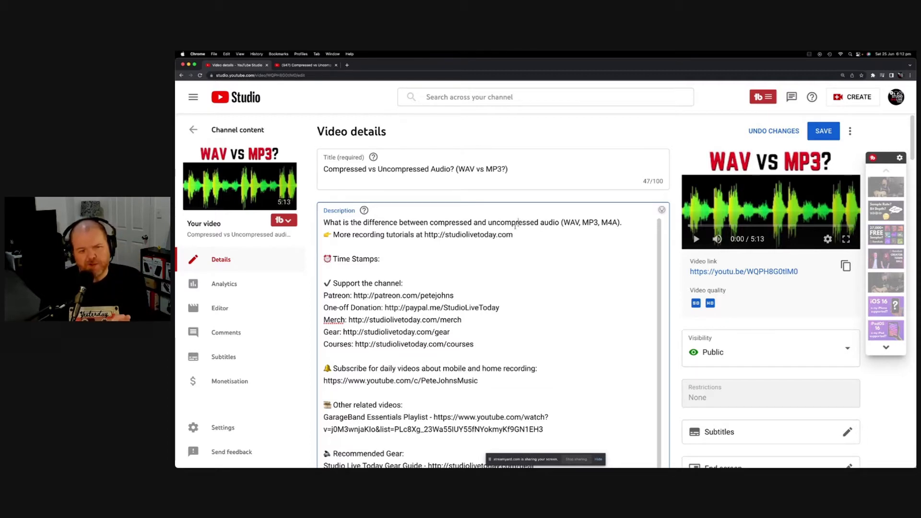
left_click_drag(526, 233, 325, 237)
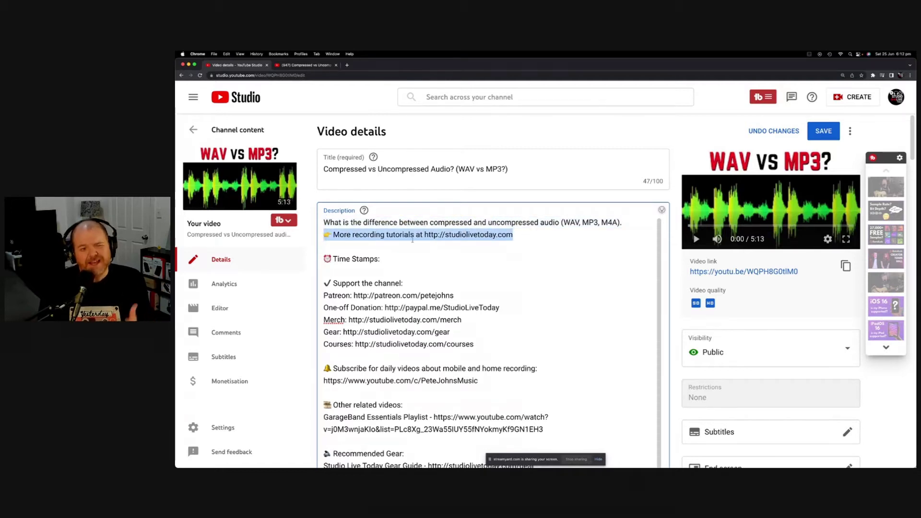
left_click(532, 235)
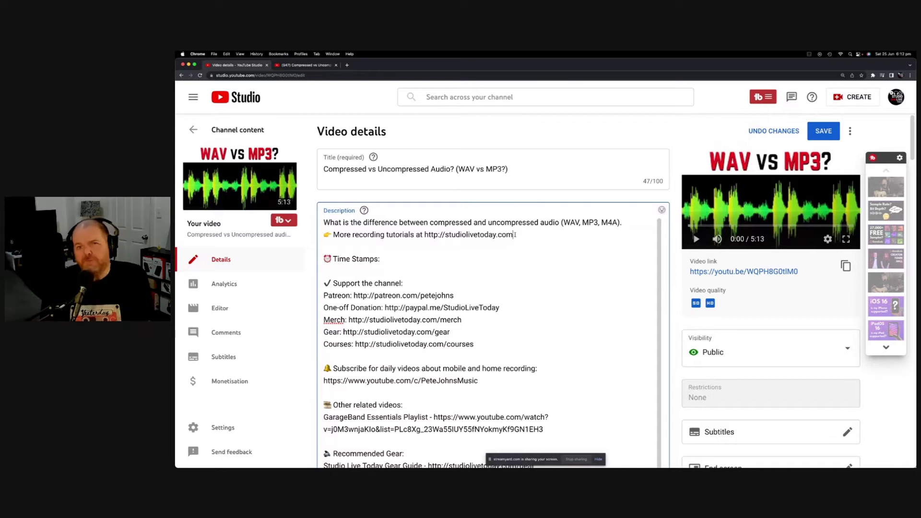
left_click_drag(518, 235, 423, 234)
left_click(530, 235)
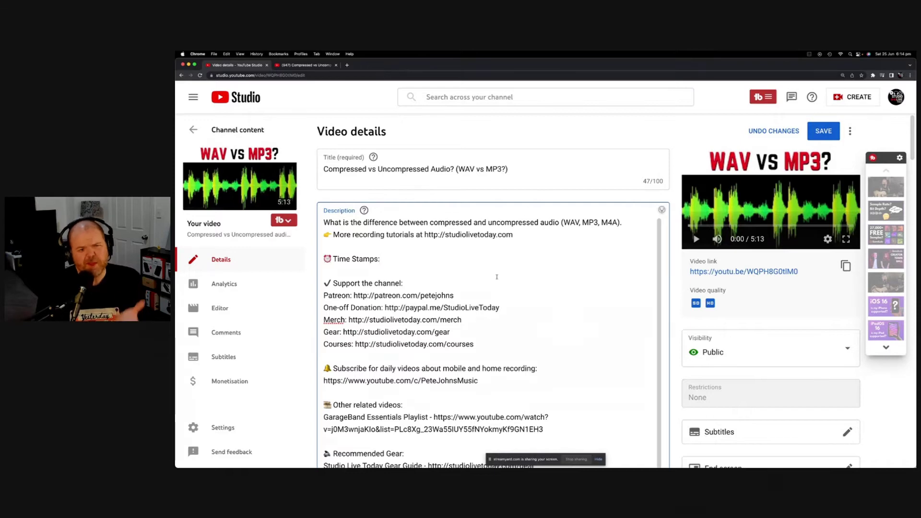
Step: Review the full description, then save the edited title and description
scroll(497, 277, "down", 4)
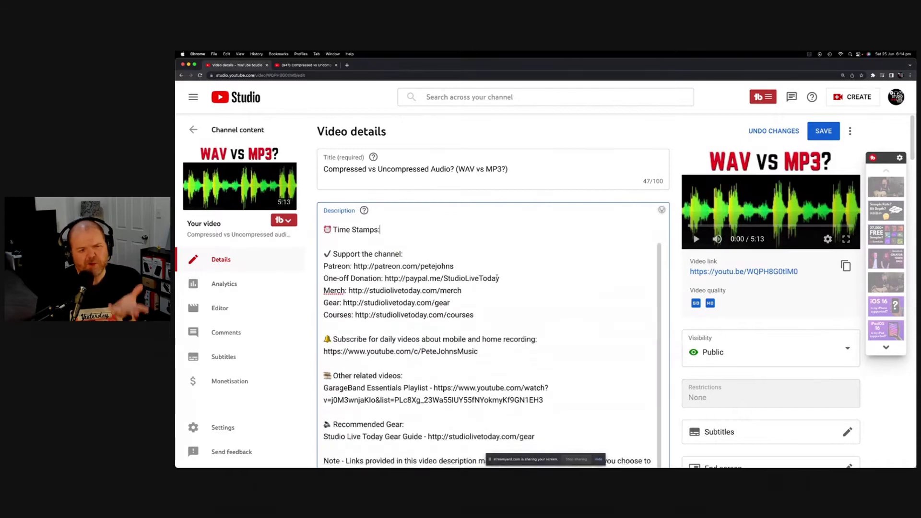
scroll(458, 287, "down", 2)
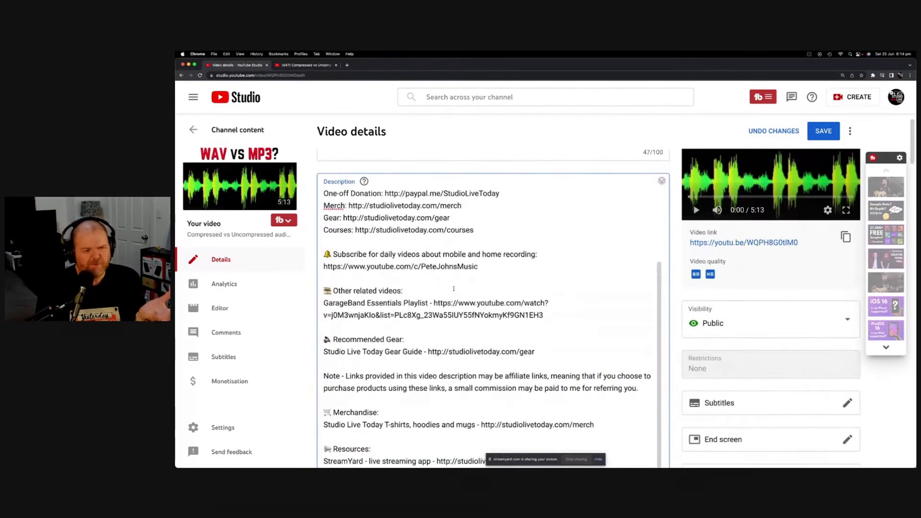
scroll(432, 272, "down", 3)
scroll(432, 271, "down", 3)
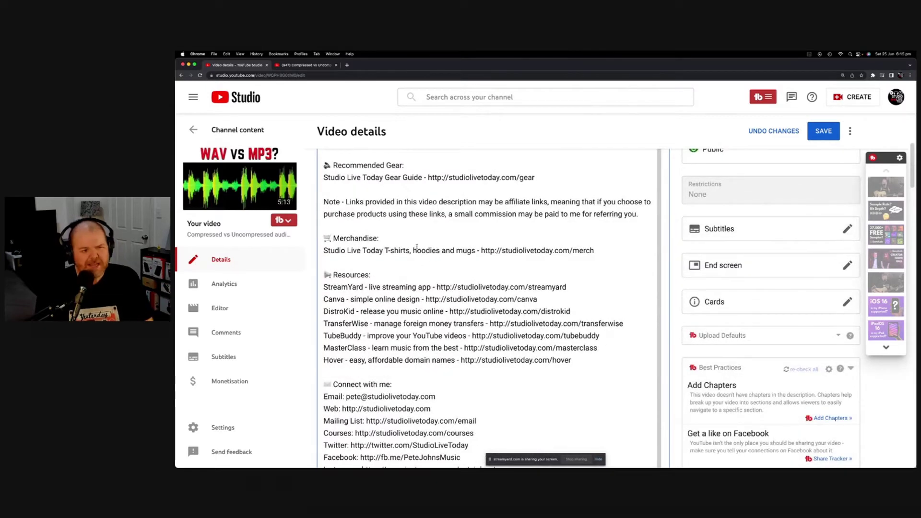
scroll(416, 248, "down", 1)
scroll(416, 248, "down", 1)
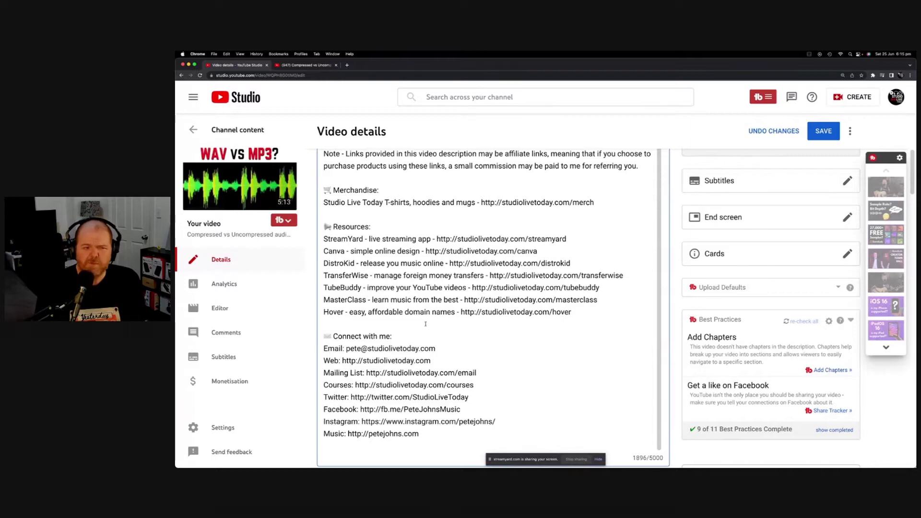
scroll(432, 324, "down", 2)
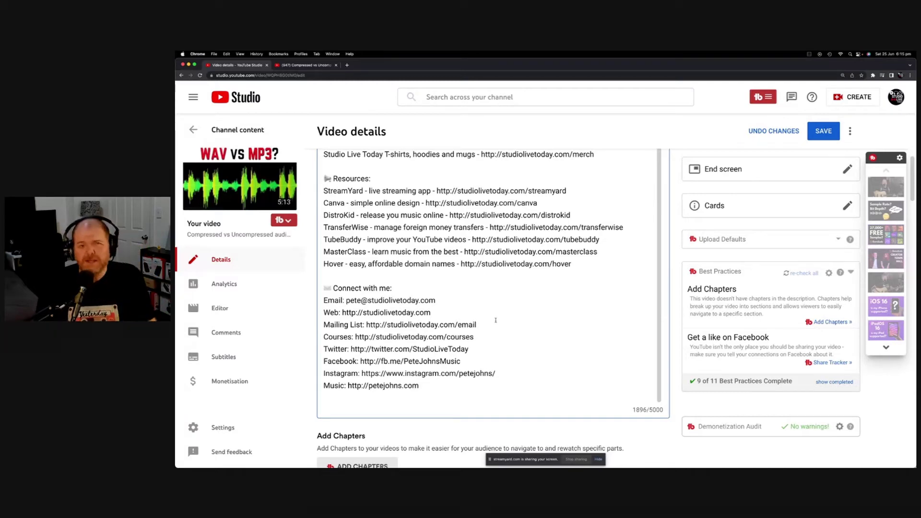
scroll(527, 322, "up", 10)
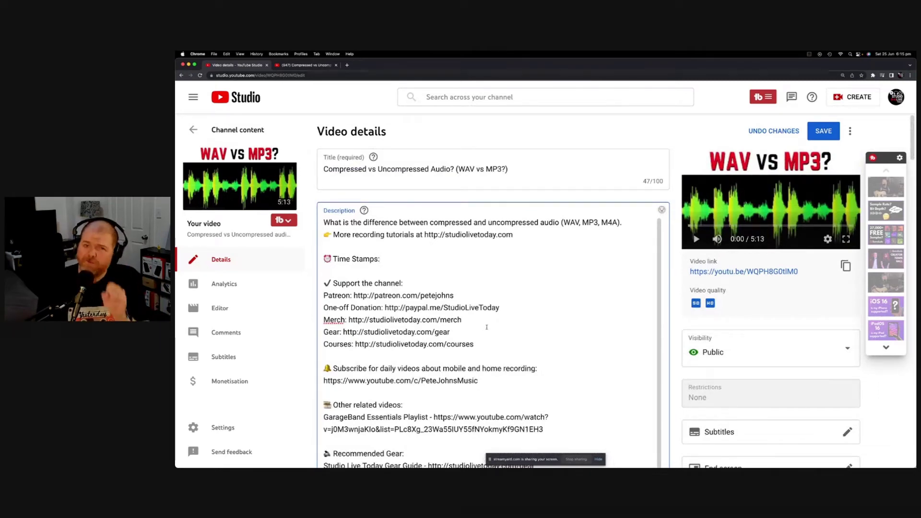
left_click(825, 134)
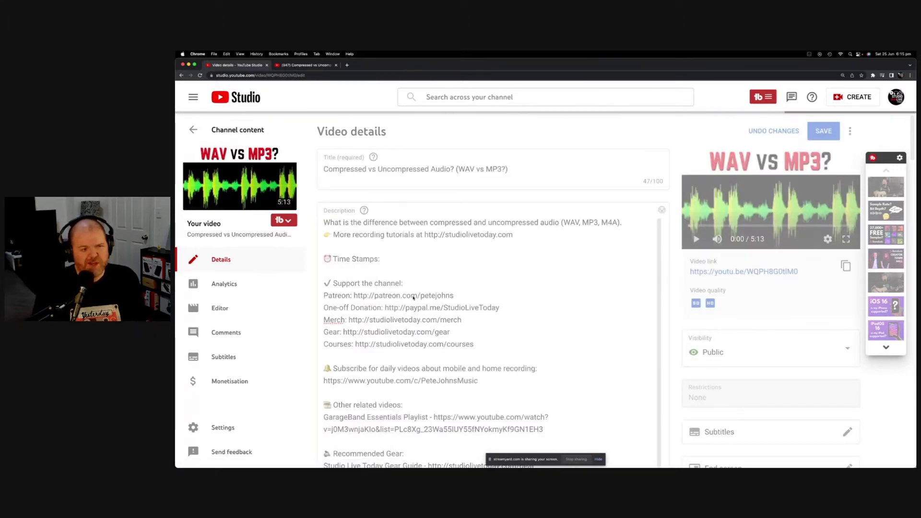
left_click(389, 260)
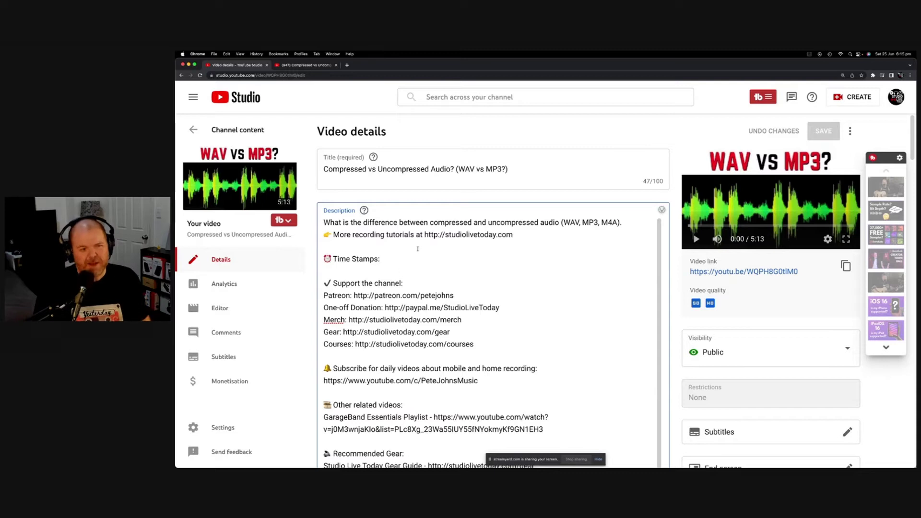
Step: Open this video in the editor and move the playhead to about 1:09, then 1:38:31
left_click(243, 310)
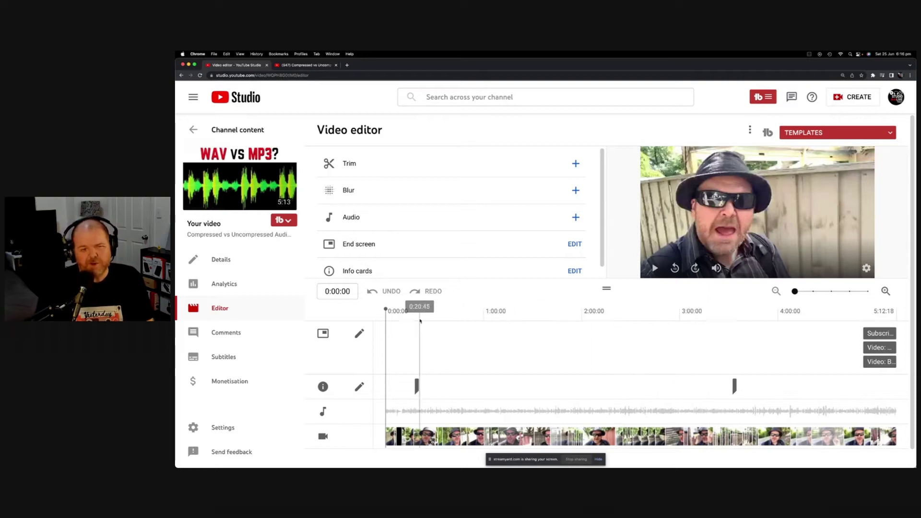
left_click(498, 313)
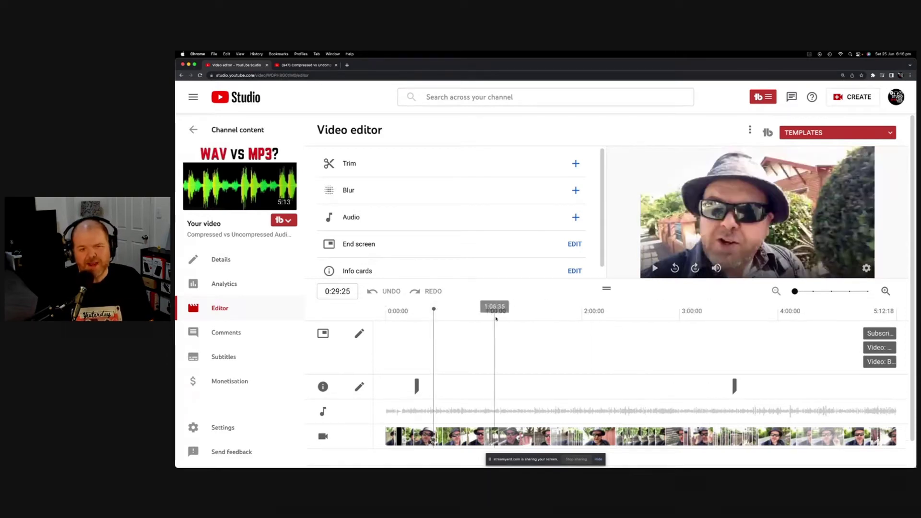
left_click(546, 313)
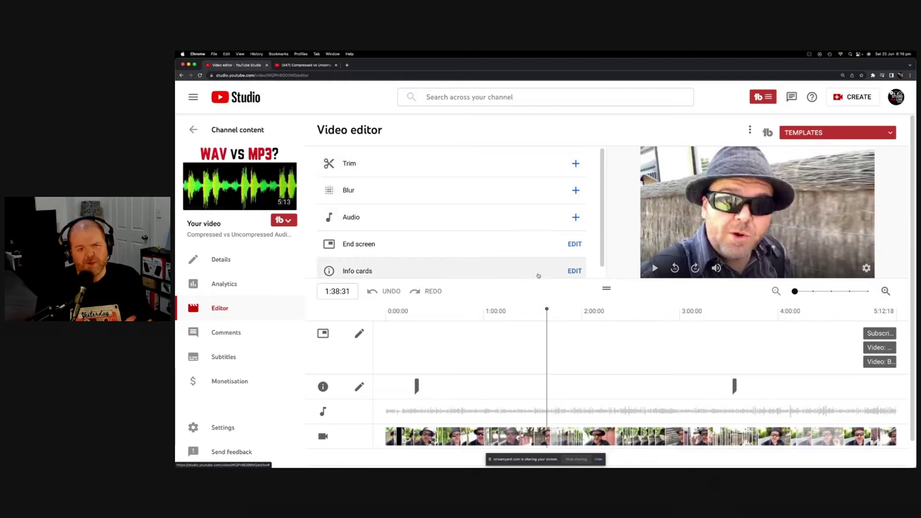
Step: Trim unwanted sections from the timeline, starting near 1:37:42, and save the edit
left_click(546, 311)
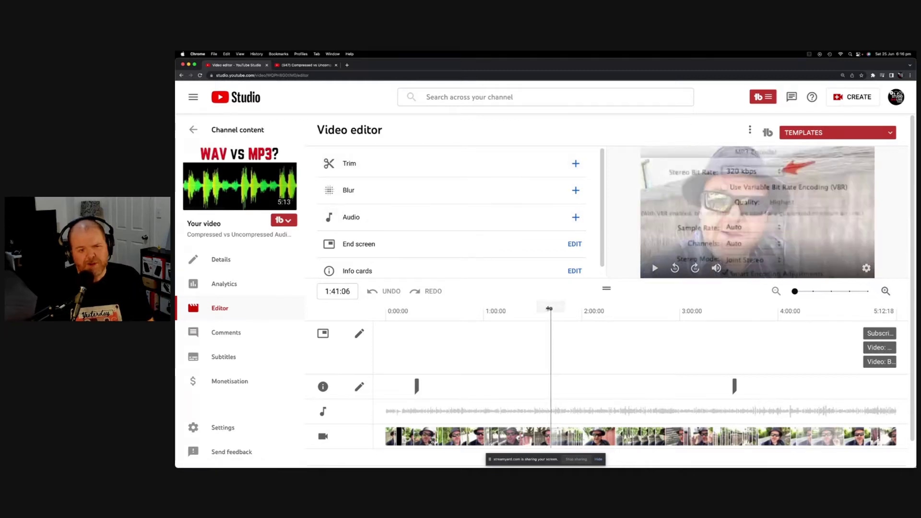
left_click(578, 166)
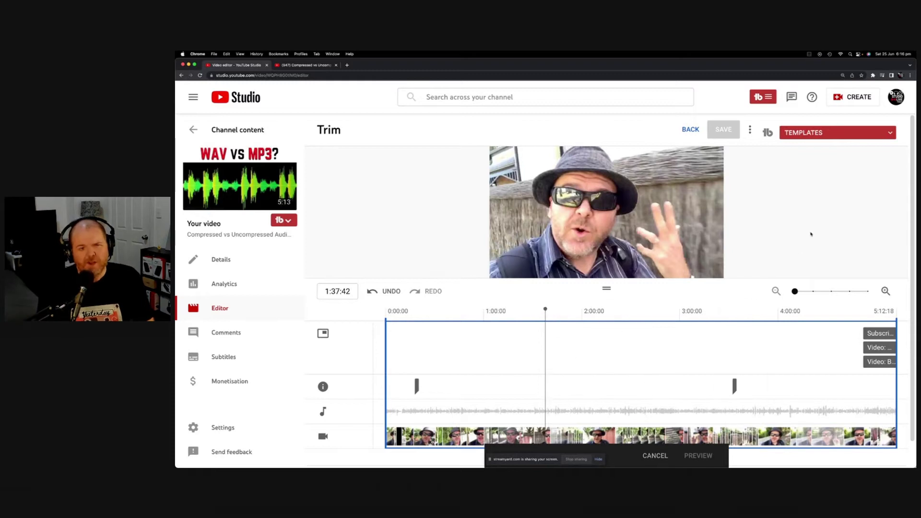
scroll(778, 269, "down", 1)
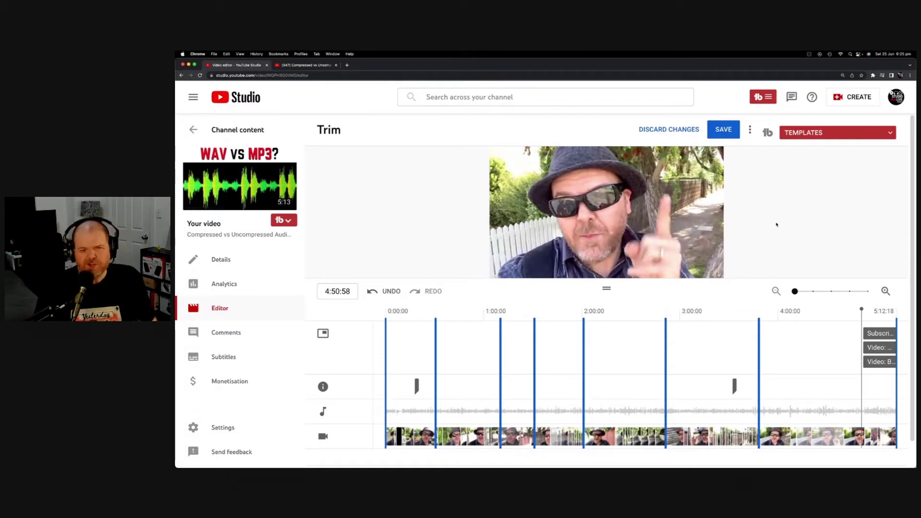
left_click(723, 130)
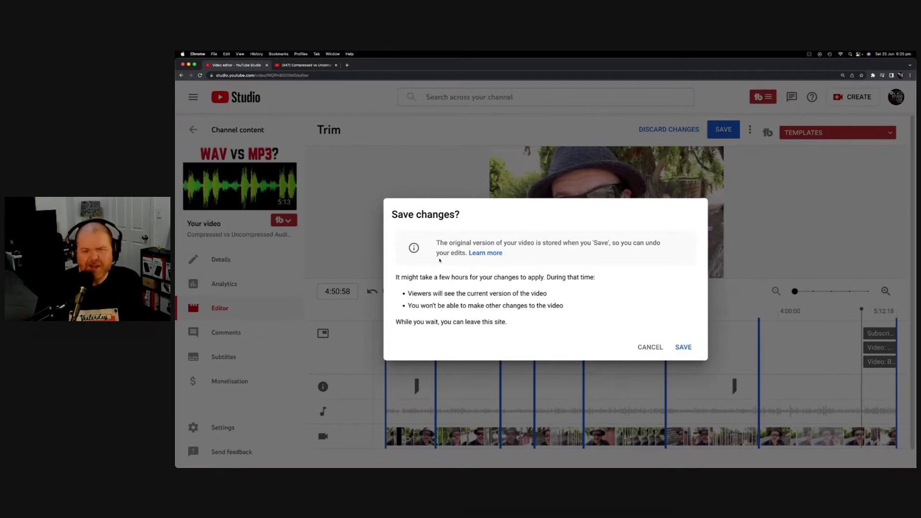
Step: Confirm saving the trimmed video in the Save changes dialog
left_click(683, 347)
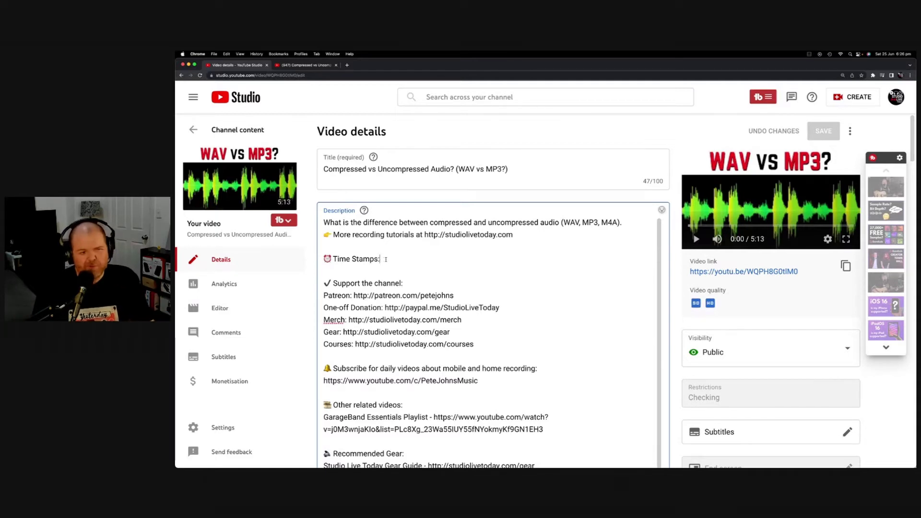
Step: Delete the 'Time Stamps:' heading from the description and save
left_click_drag(386, 260, 345, 250)
key("BackSpace")
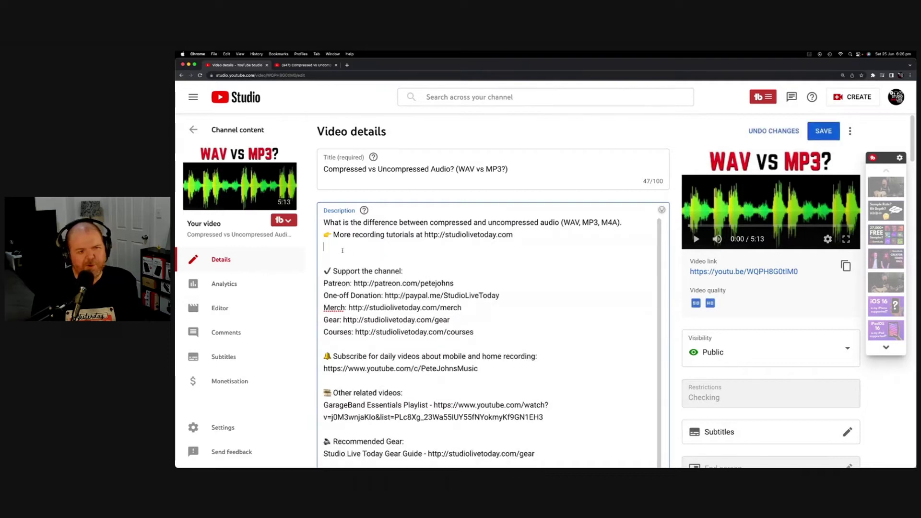
key("Delete")
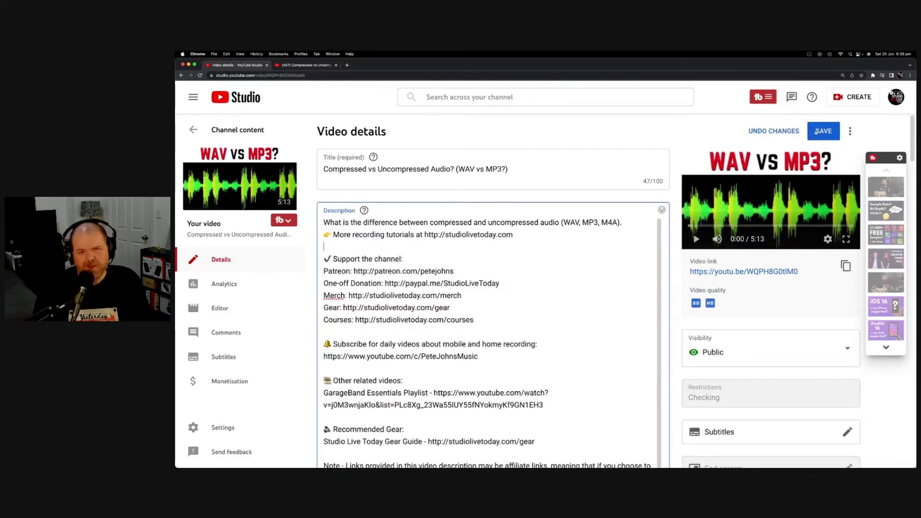
left_click(818, 132)
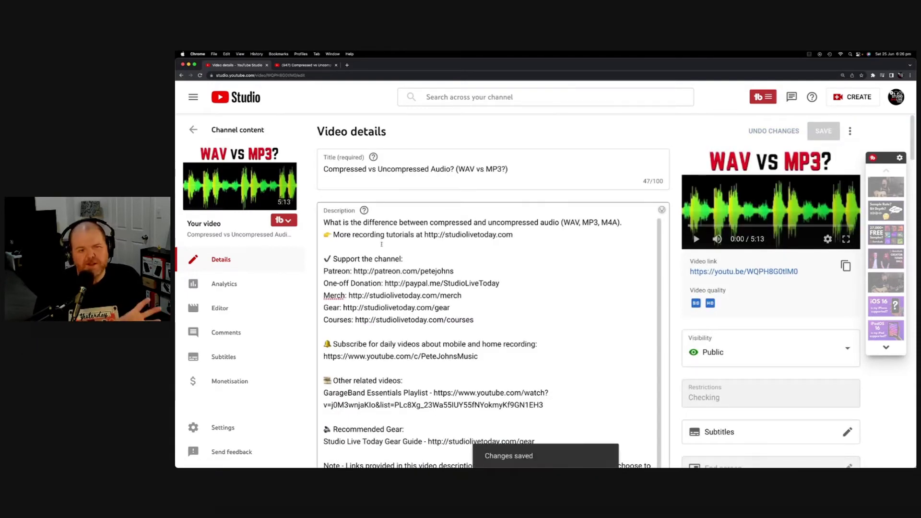
Step: Add timestamp lines '00:00 Intro' and '01:24 MP3' below the tutorials line
left_click(384, 245)
key("Return")
key("Return")
key("Return")
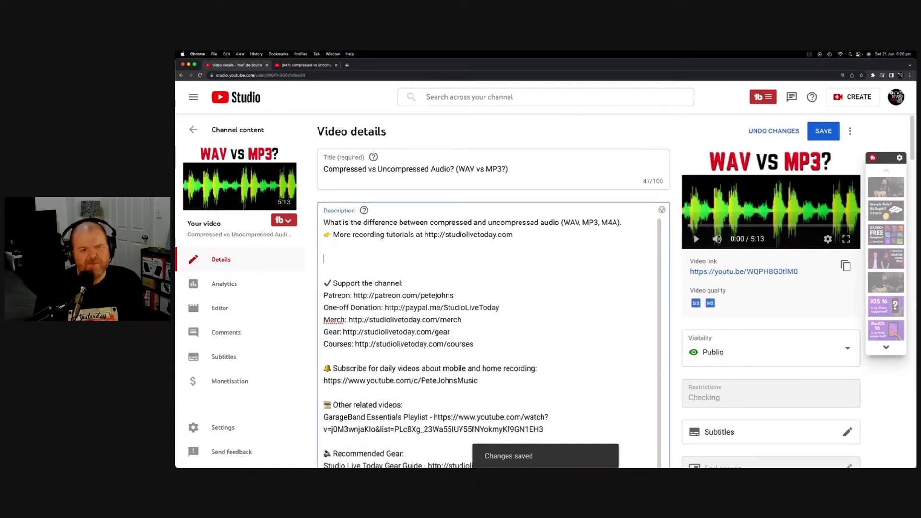
type("00")
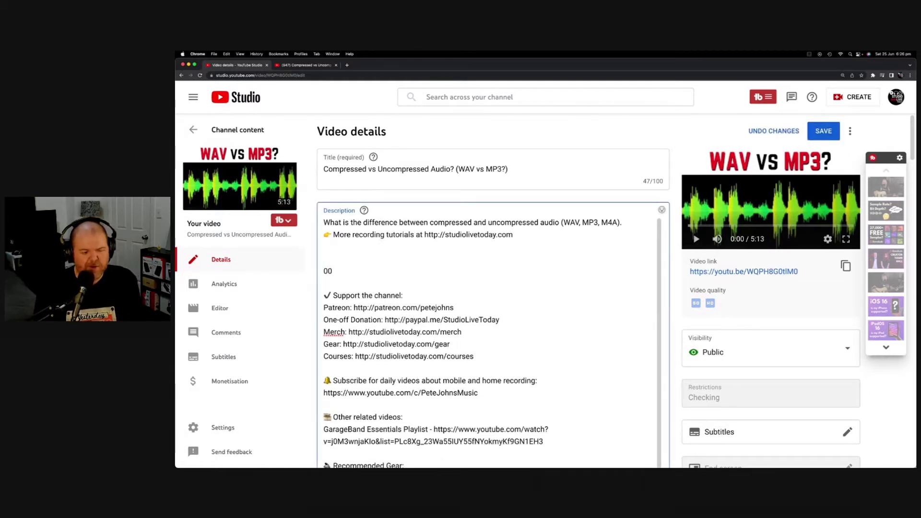
type(":00 Intro")
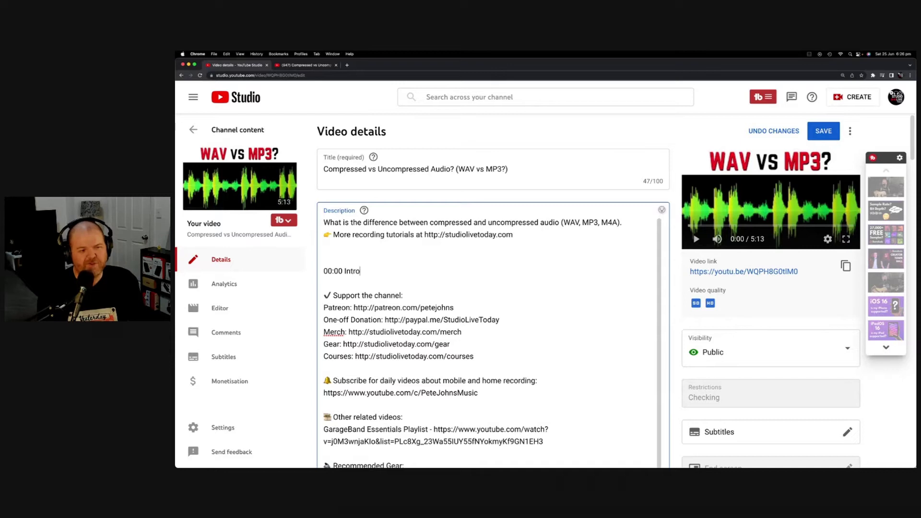
key("Return")
type("01:24 MP")
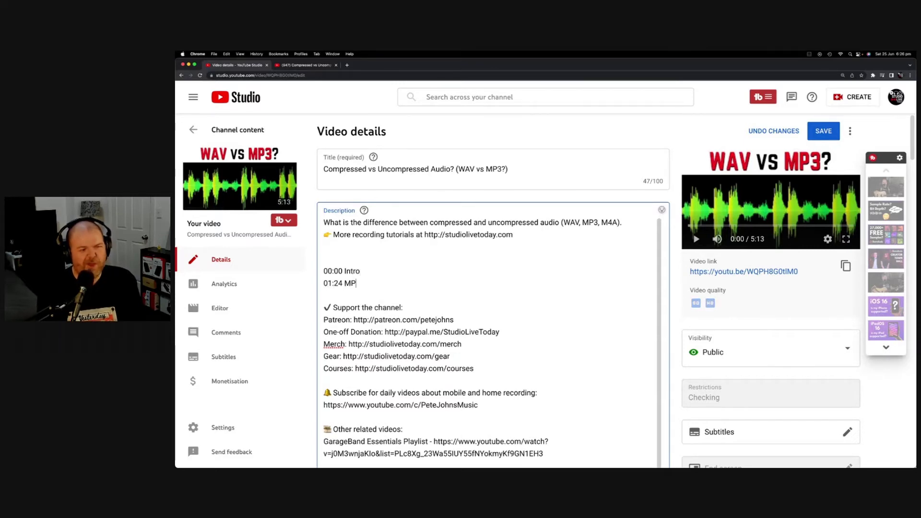
type("3")
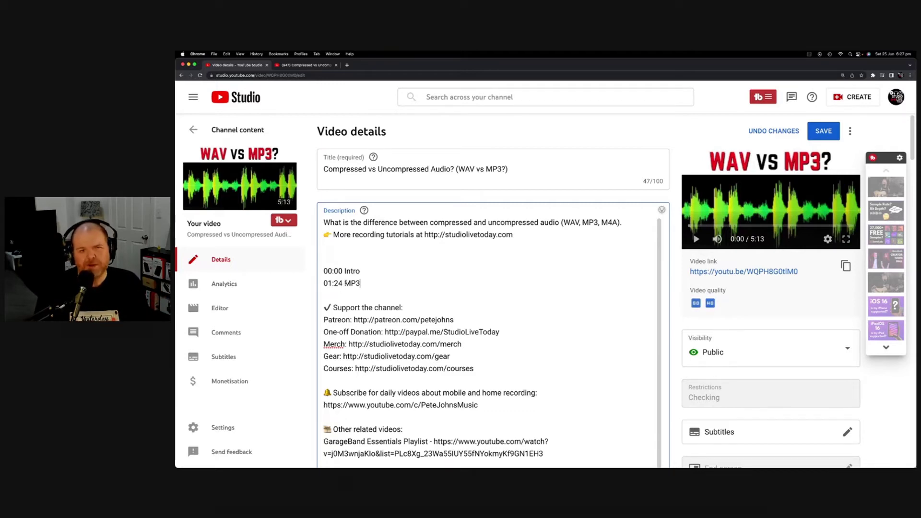
Step: Undo the unsaved timestamp lines and scroll down to the Tags box
key("super+z")
scroll(509, 218, "down", 6)
scroll(509, 218, "down", 10)
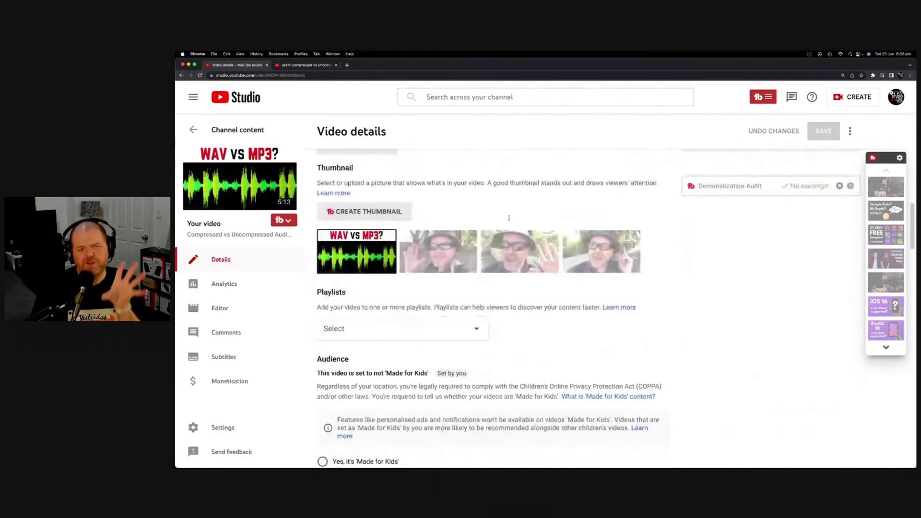
scroll(509, 218, "down", 6)
scroll(509, 220, "down", 5)
scroll(510, 220, "down", 5)
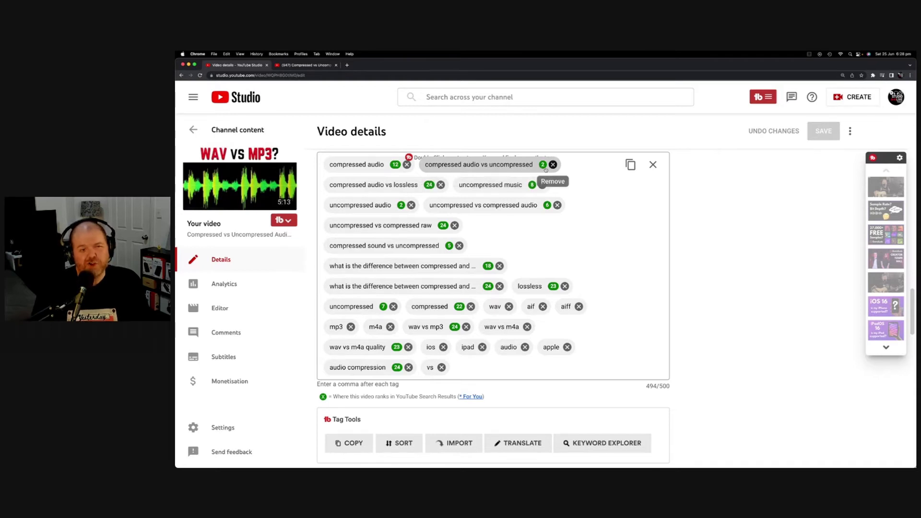
mouse_move(544, 168)
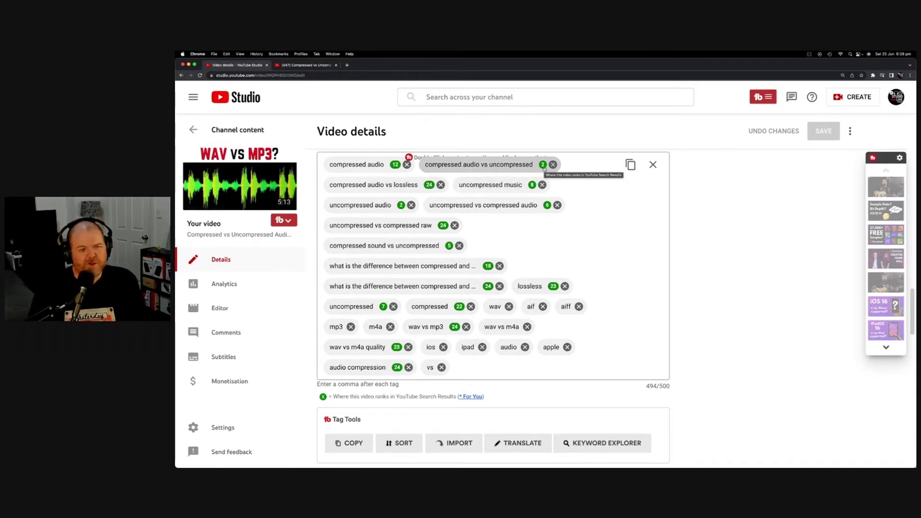
Step: Remove the vs, ios, apple, ipad, audio, wav and aif tags, bringing tags to 302/500
left_click(441, 368)
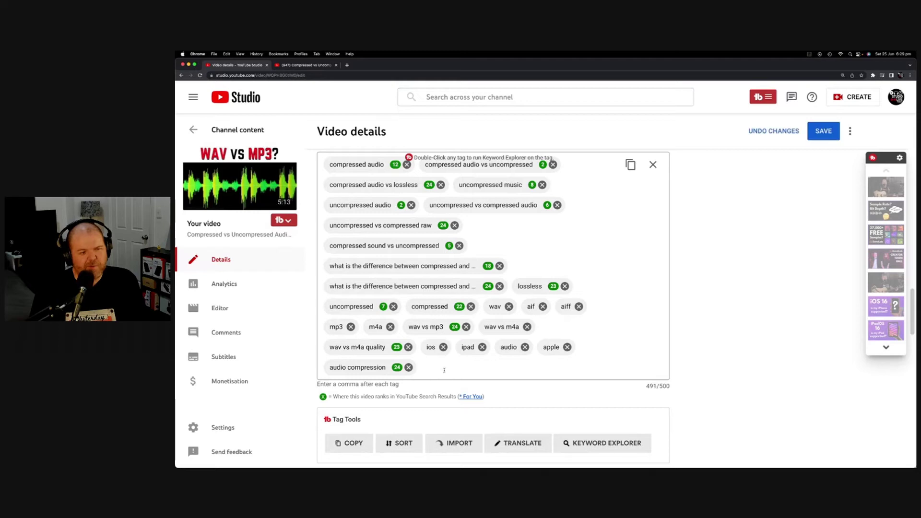
left_click(443, 347)
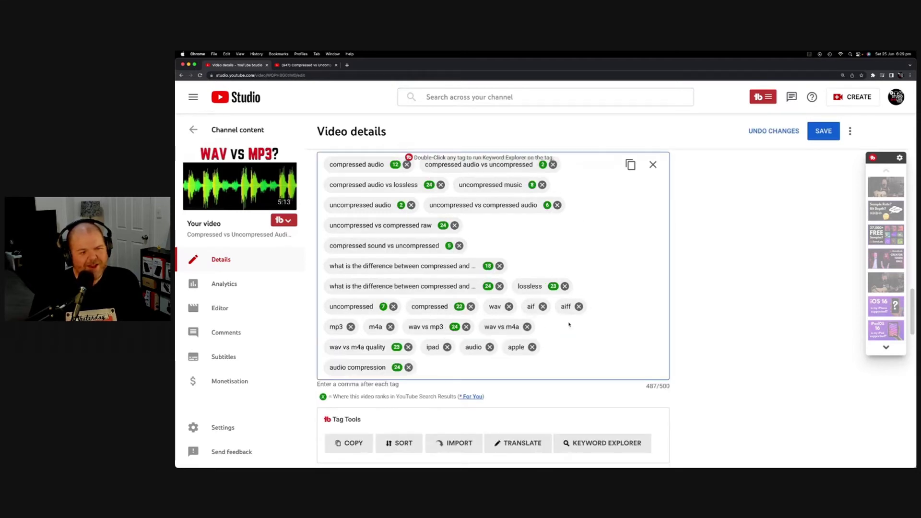
left_click(533, 347)
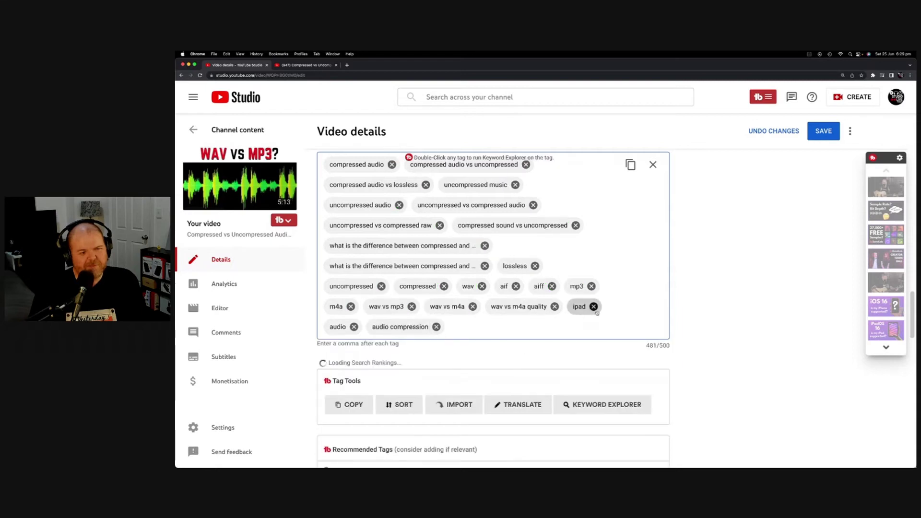
left_click(595, 310)
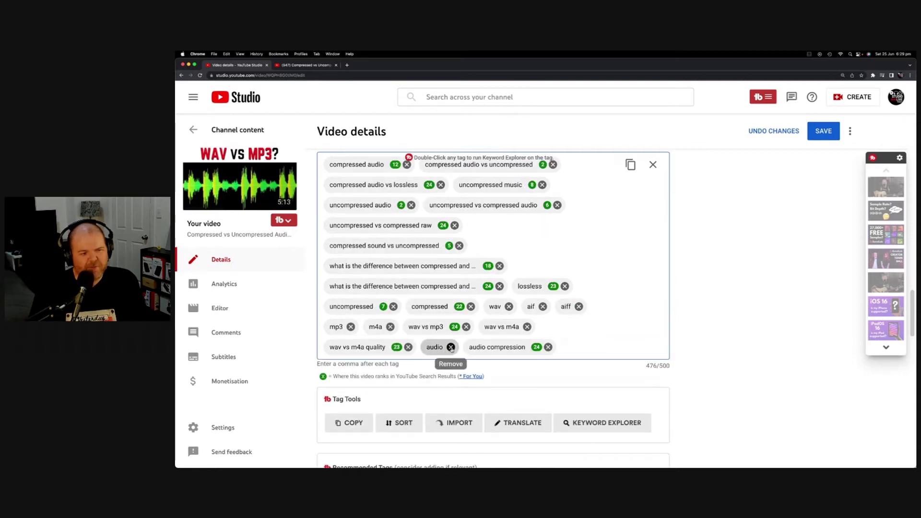
left_click(451, 347)
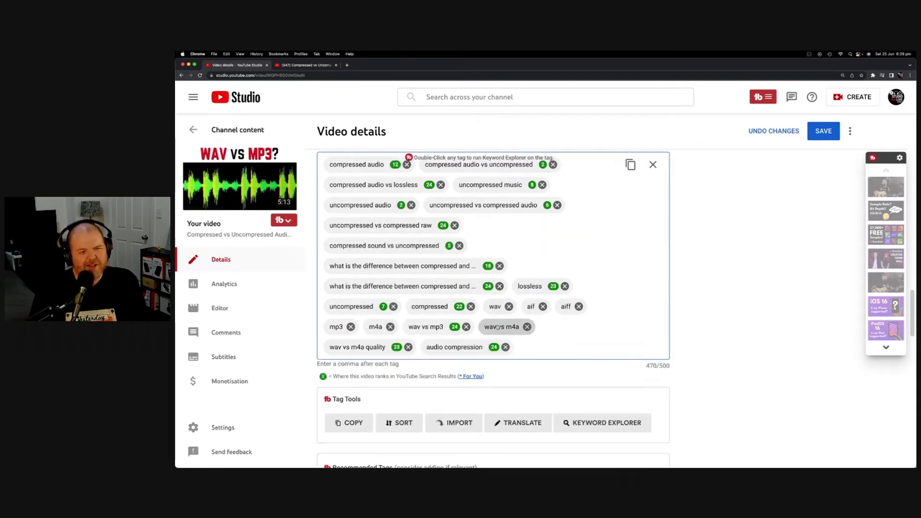
left_click(570, 307)
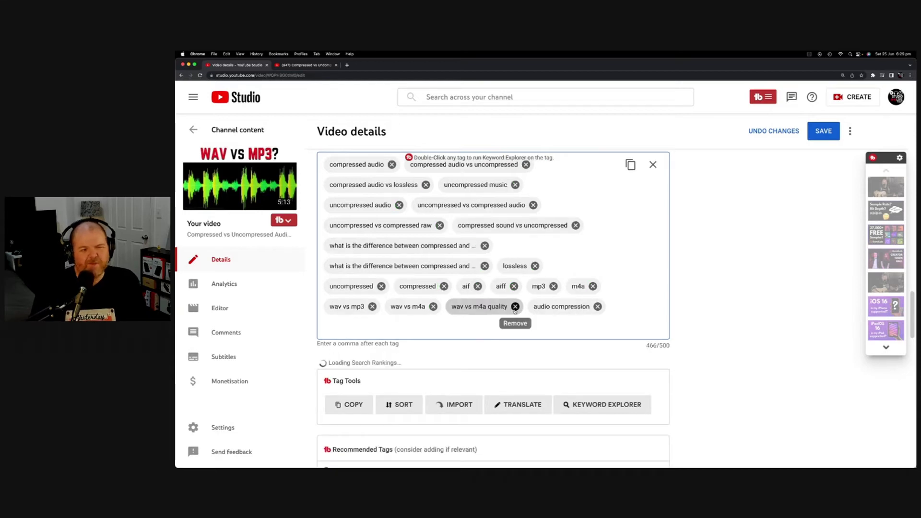
left_click(502, 310)
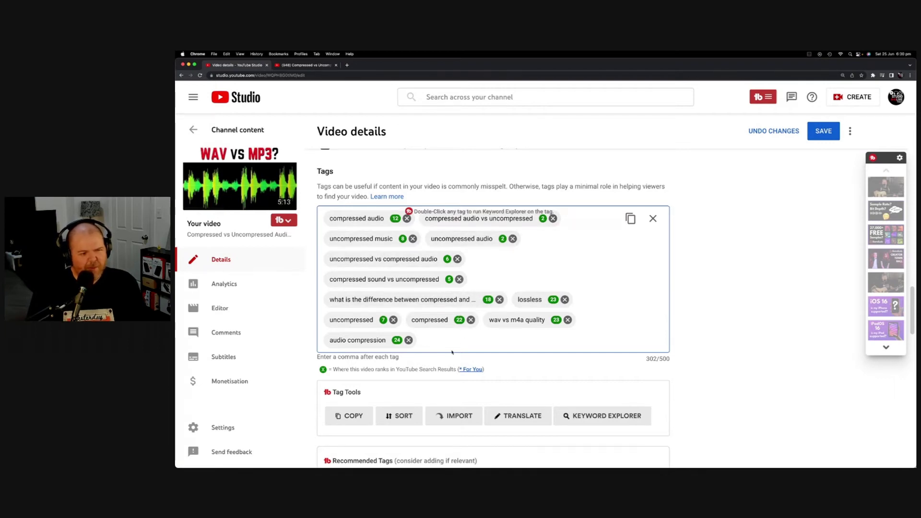
Step: Add the tags 'wav vs mp3' and 'wav vs m4a' to the video
scroll(454, 338, "down", 1)
scroll(436, 291, "down", 5)
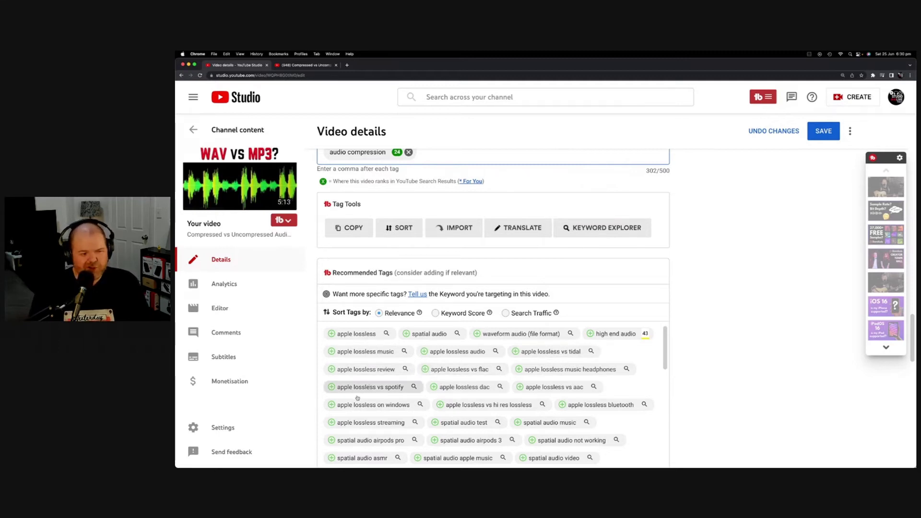
scroll(484, 392, "up", 5)
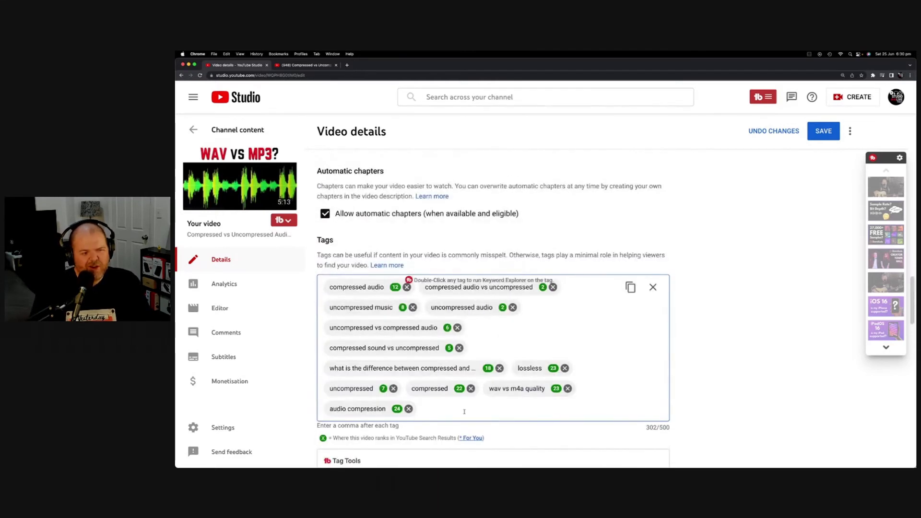
type("wav")
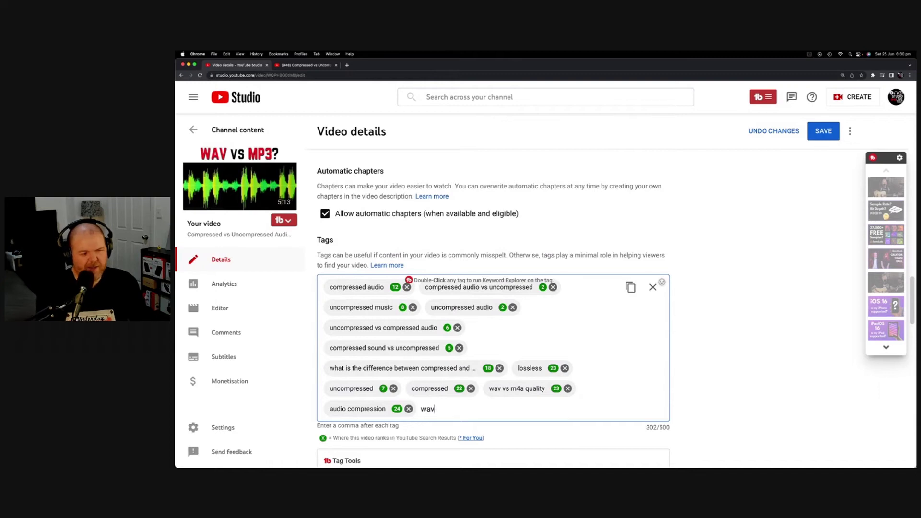
type(" vs mp3")
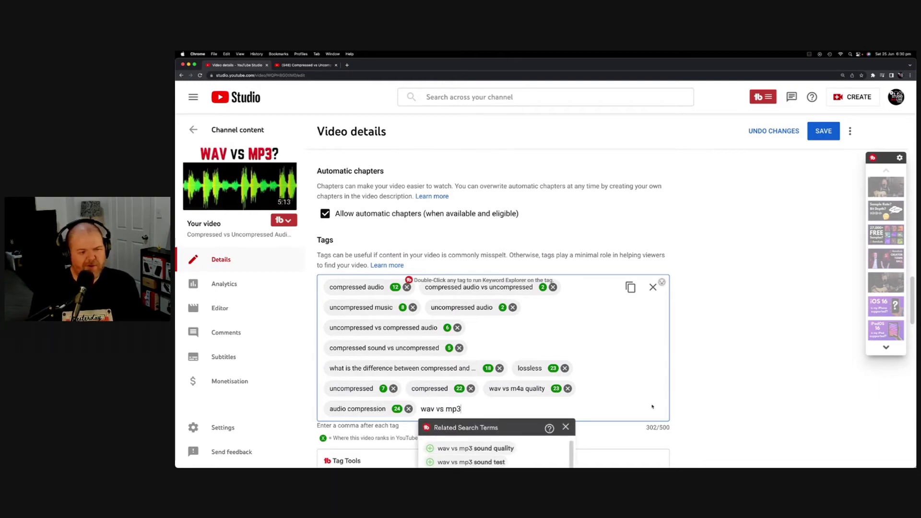
scroll(637, 404, "down", 3)
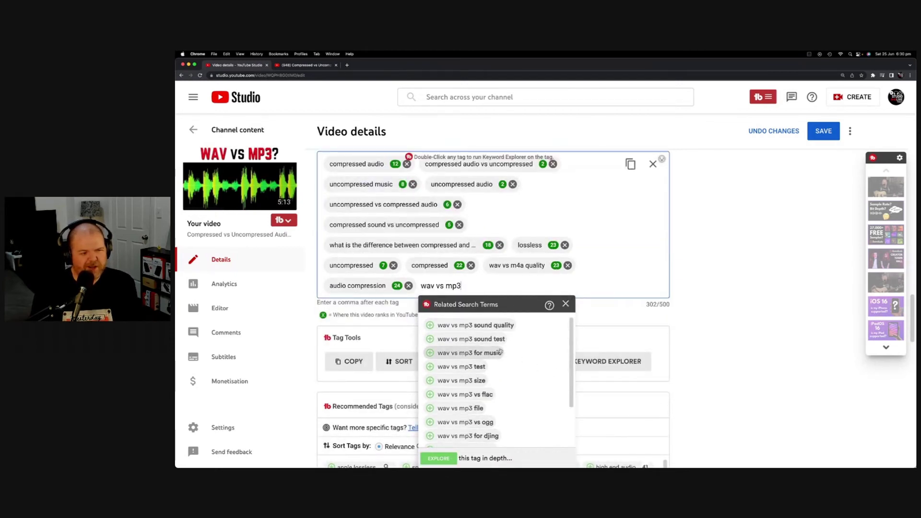
key("Return")
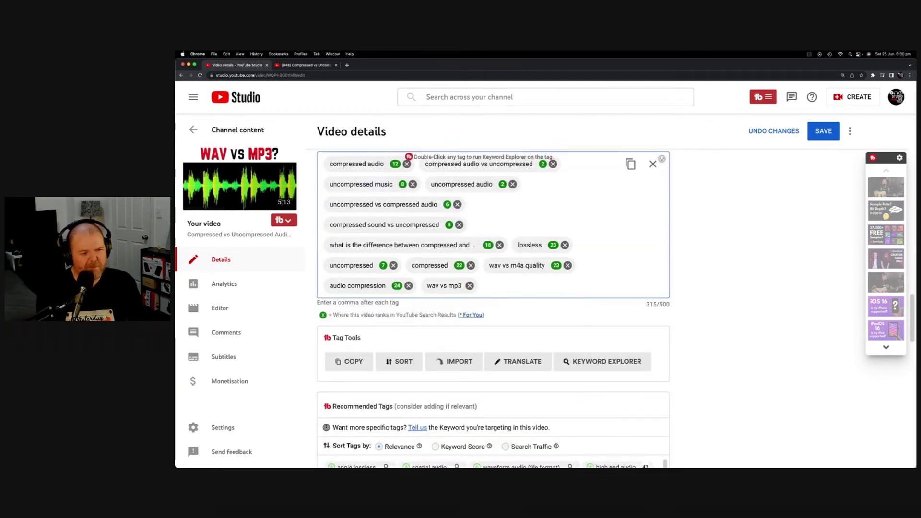
type("wav vs m4a")
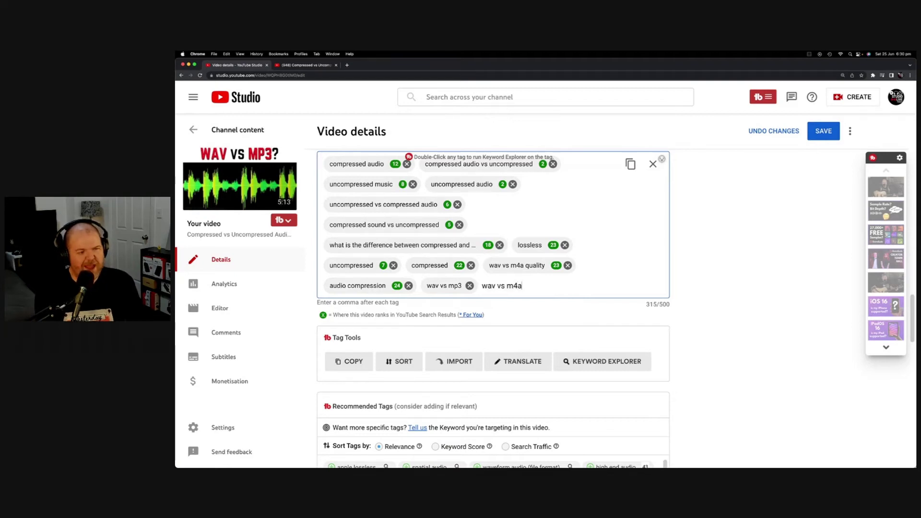
key("Return")
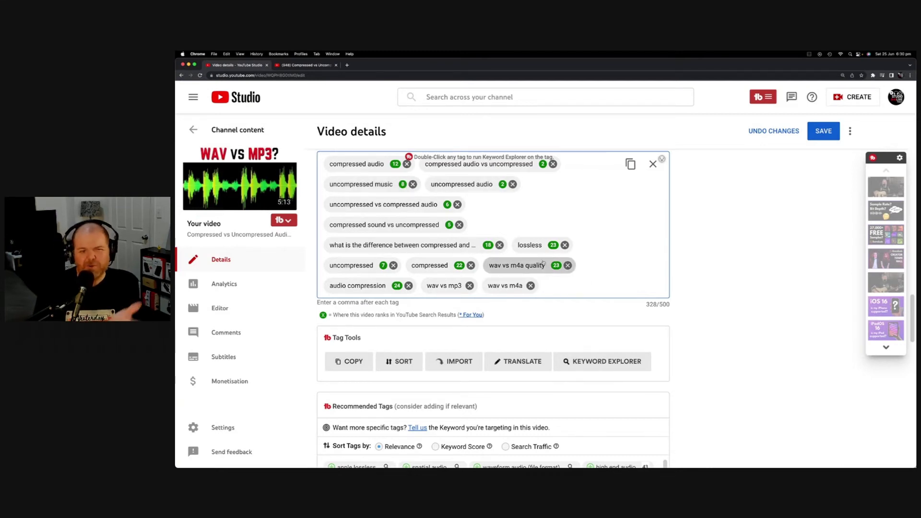
Step: Paste four more compressed-vs-uncompressed tags, reaching 498/500 characters, and open a new browser tab
left_click(559, 286)
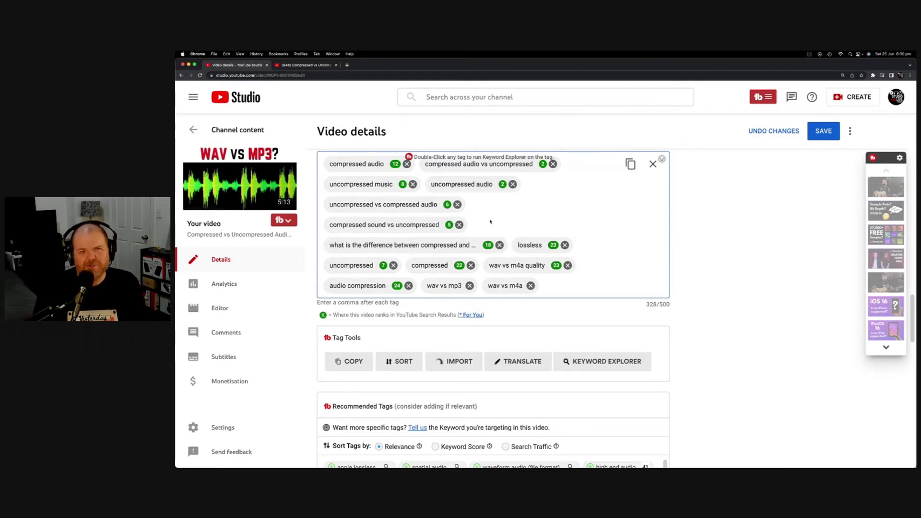
key("super+v")
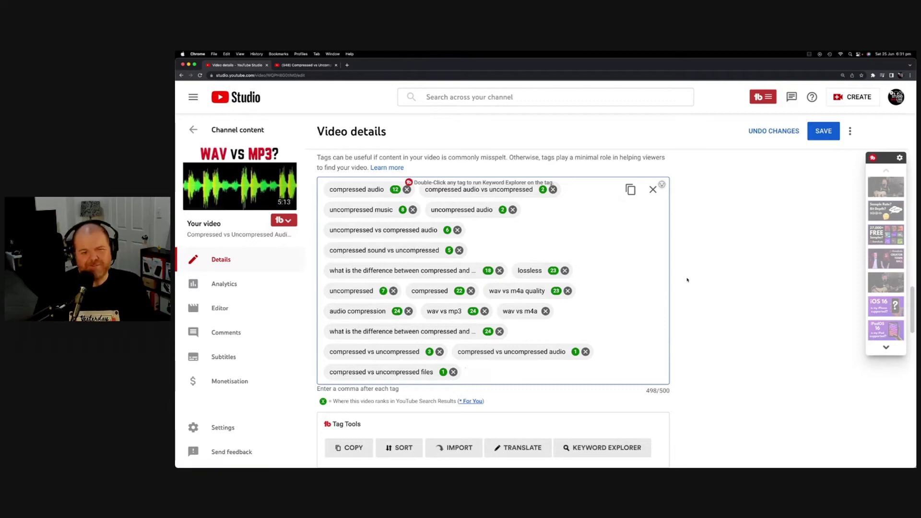
scroll(687, 280, "up", 2)
scroll(687, 280, "up", 15)
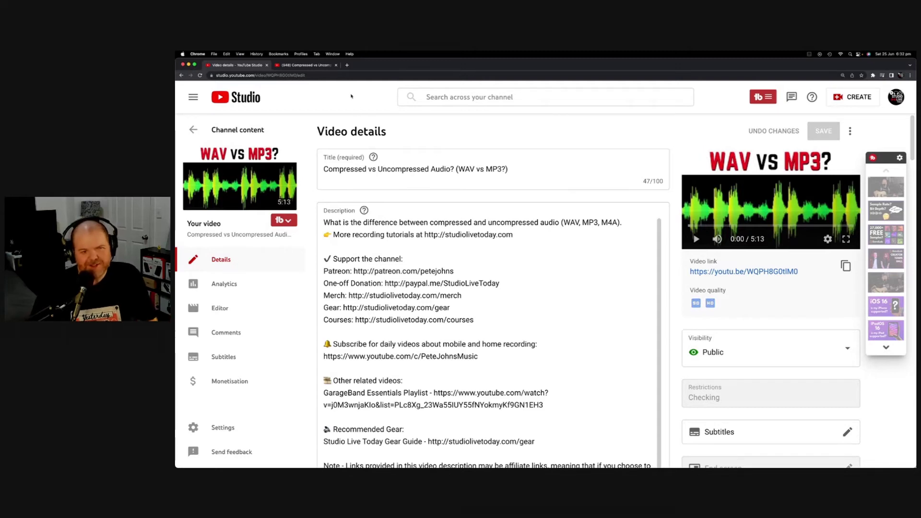
left_click(348, 66)
Step: Go to canva.com and browse the recent designs for the BandLab thumbnail
type("canva")
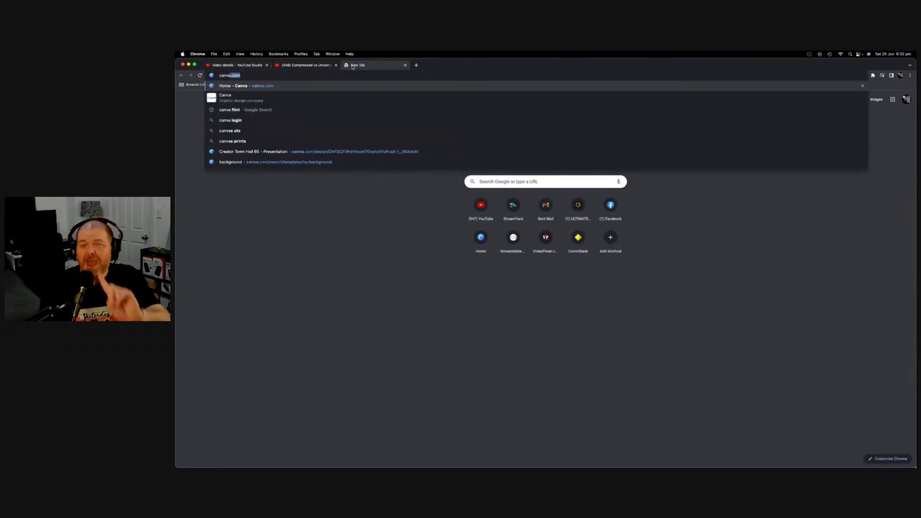
key("Return")
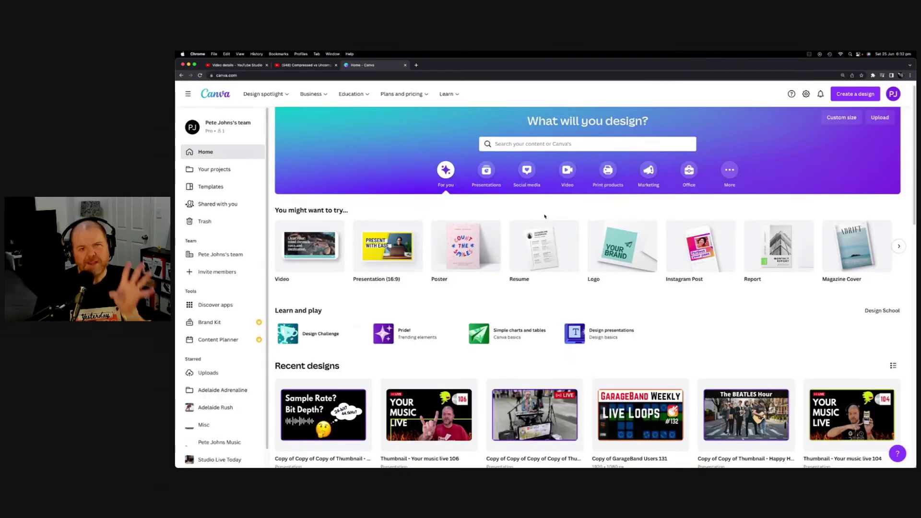
scroll(546, 217, "down", 1)
scroll(546, 217, "down", 5)
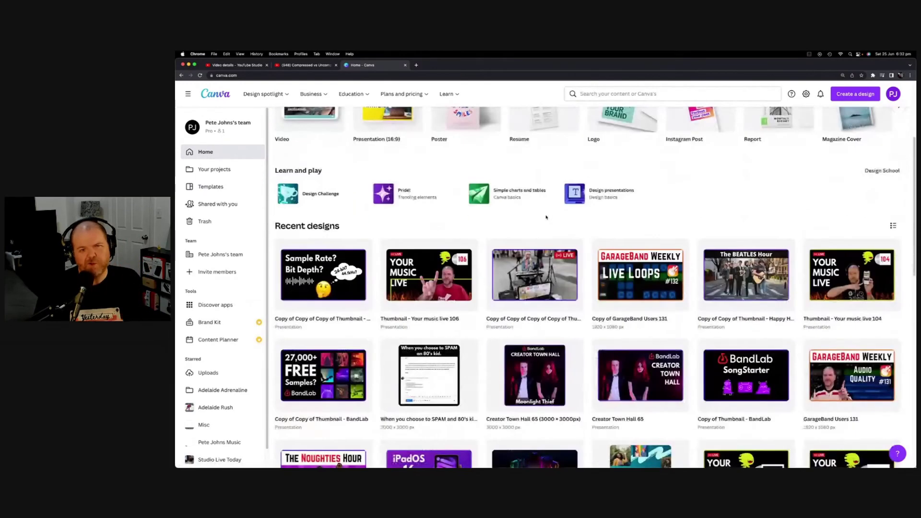
scroll(546, 217, "down", 5)
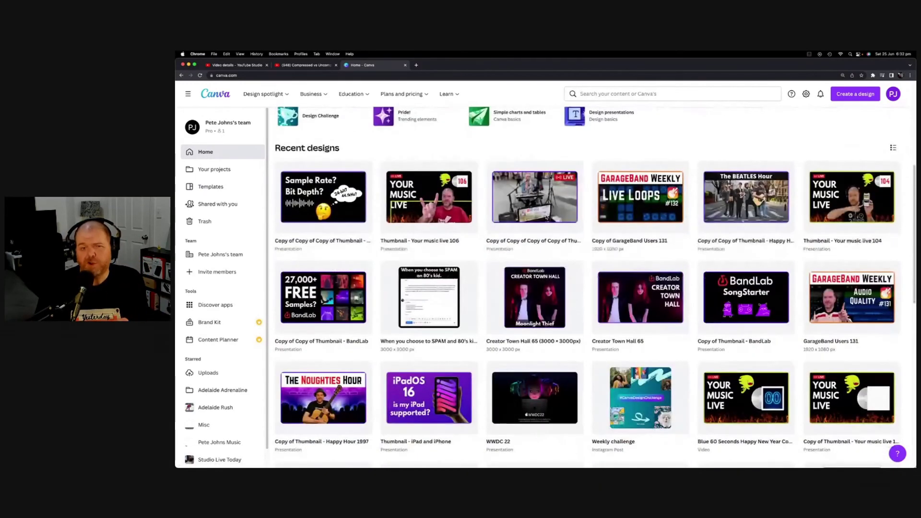
scroll(546, 217, "up", 1)
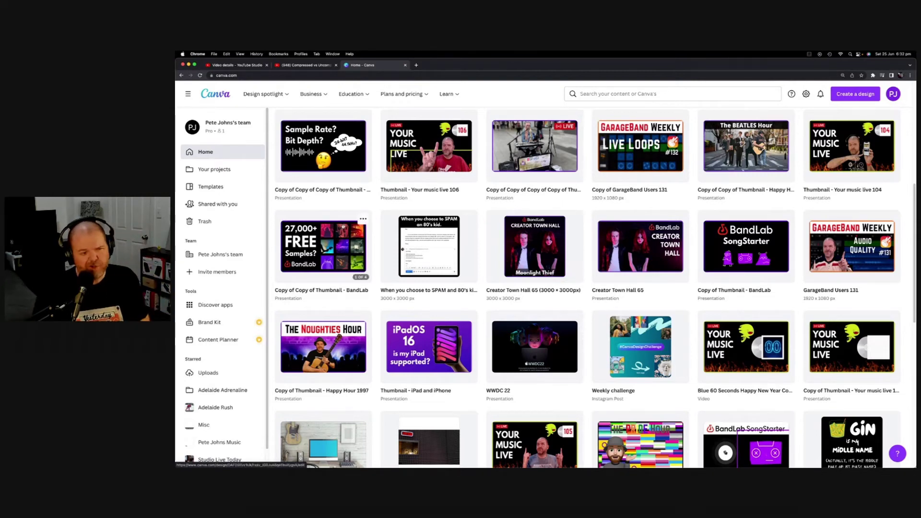
scroll(558, 201, "down", 3)
scroll(592, 201, "down", 3)
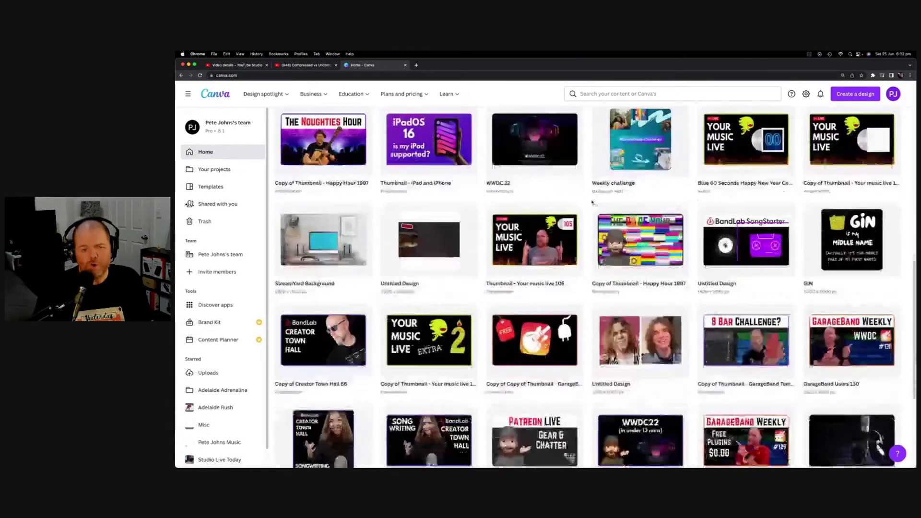
scroll(591, 202, "down", 3)
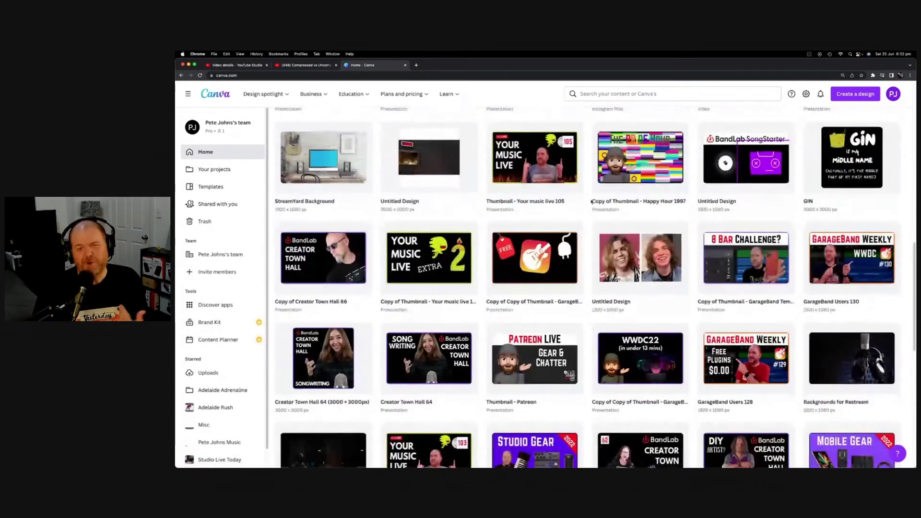
scroll(592, 201, "up", 10)
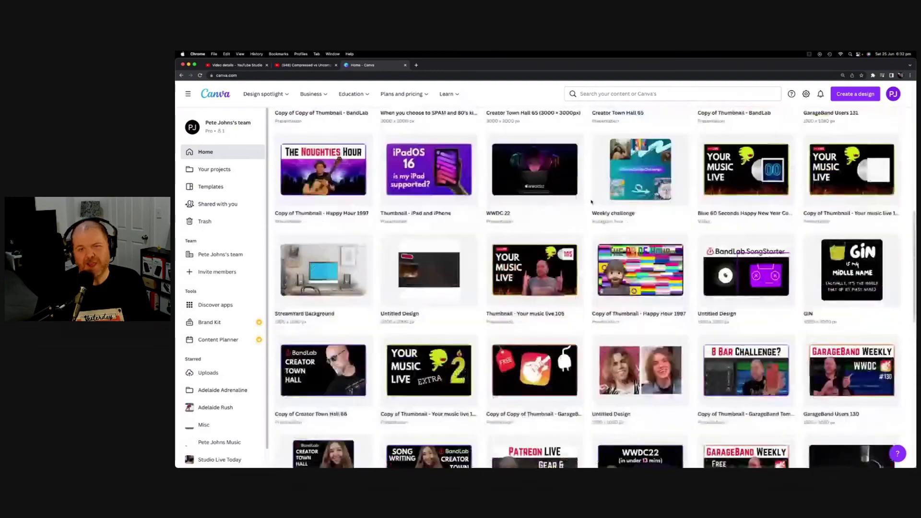
scroll(591, 202, "up", 3)
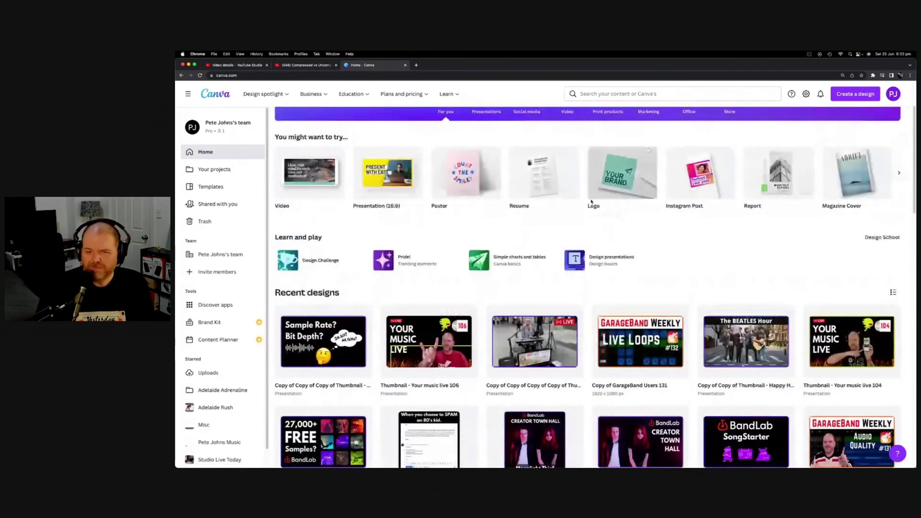
scroll(331, 165, "down", 5)
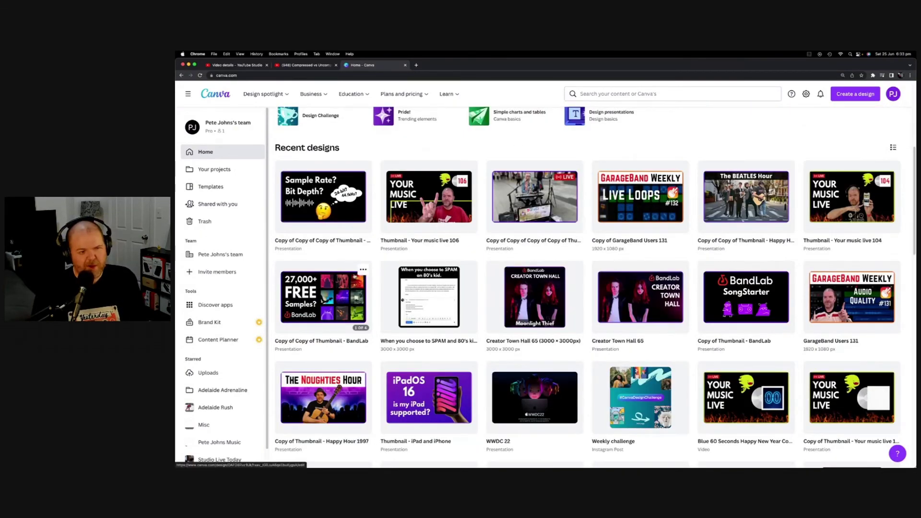
Step: Make a copy of the BandLab thumbnail and start renaming it 'Thumbnail - WAV vs MP3'
left_click(364, 269)
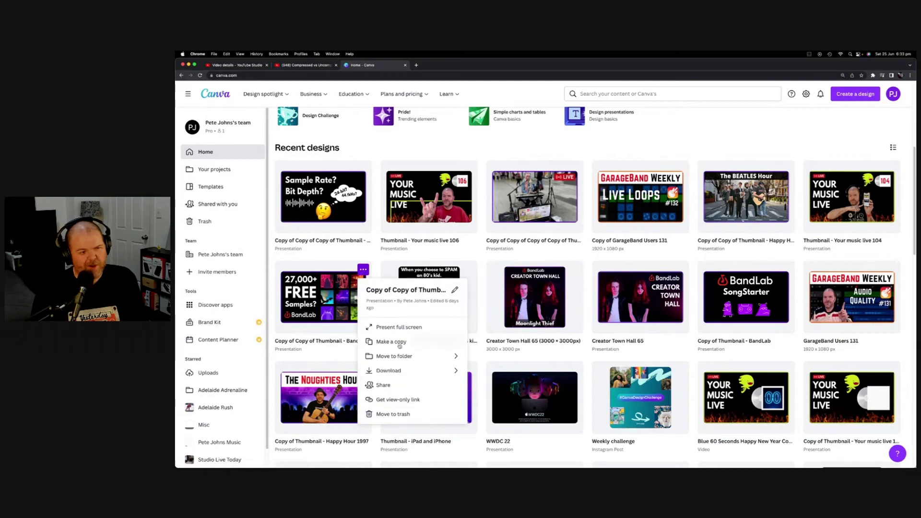
left_click(399, 342)
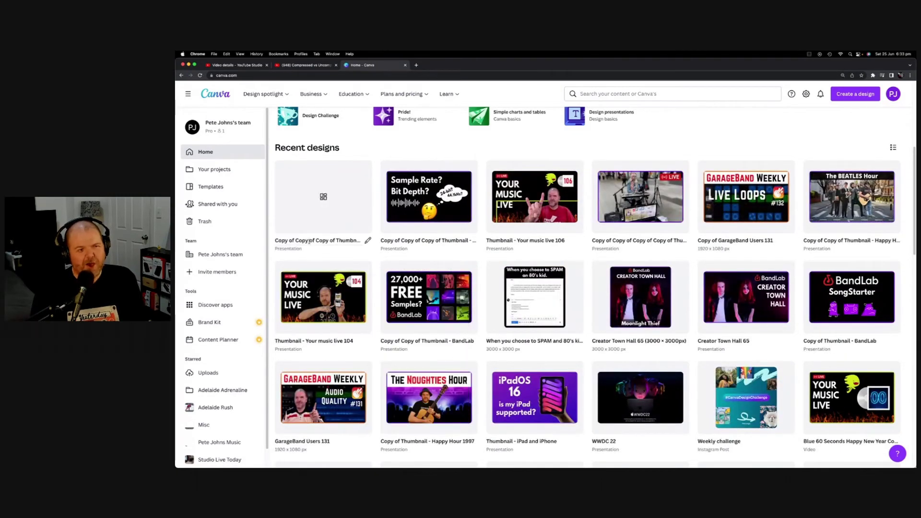
left_click(307, 240)
left_click(320, 240)
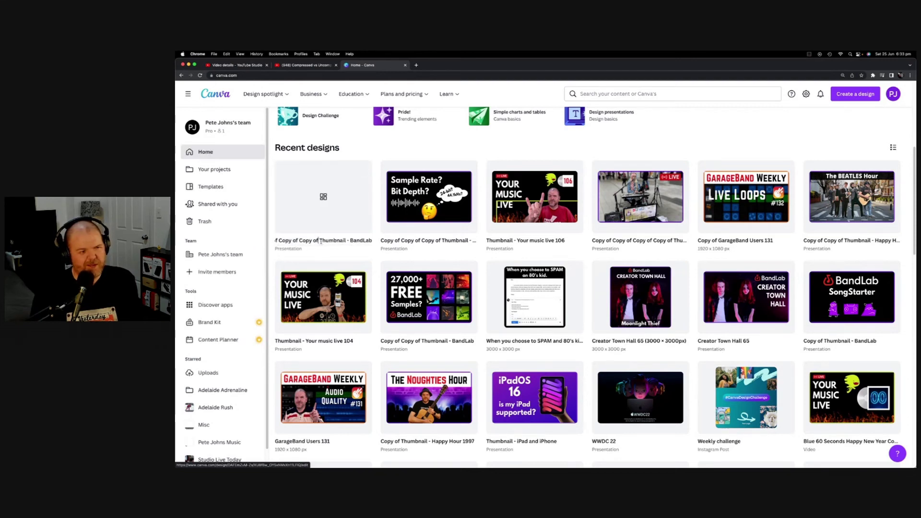
key("BackSpace")
key("BackSpace")
key("BackSpace")
key("BackSpace")
key("BackSpace")
key("BackSpace")
key("BackSpace")
key("BackSpace")
key("BackSpace")
key("BackSpace")
key("BackSpace")
key("BackSpace")
key("BackSpace")
key("BackSpace")
key("BackSpace")
key("BackSpace")
key("BackSpace")
key("BackSpace")
key("BackSpace")
key("BackSpace")
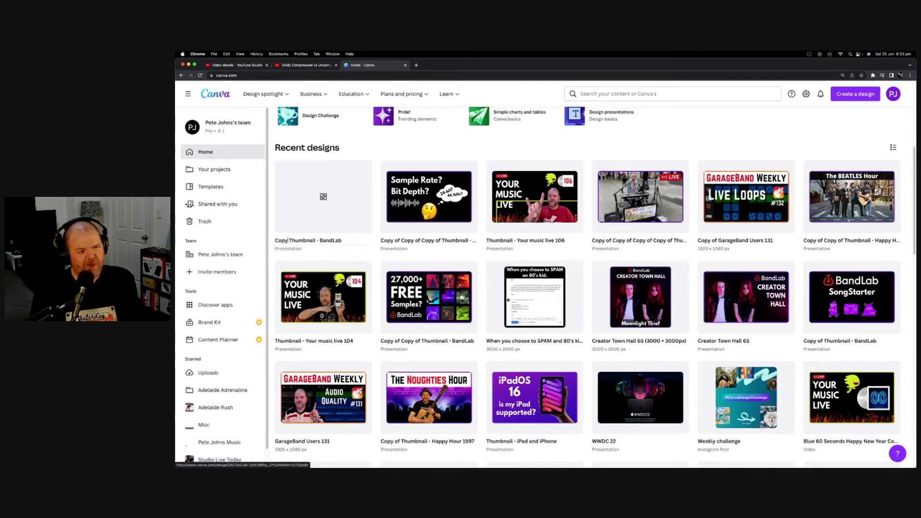
double_click(322, 240)
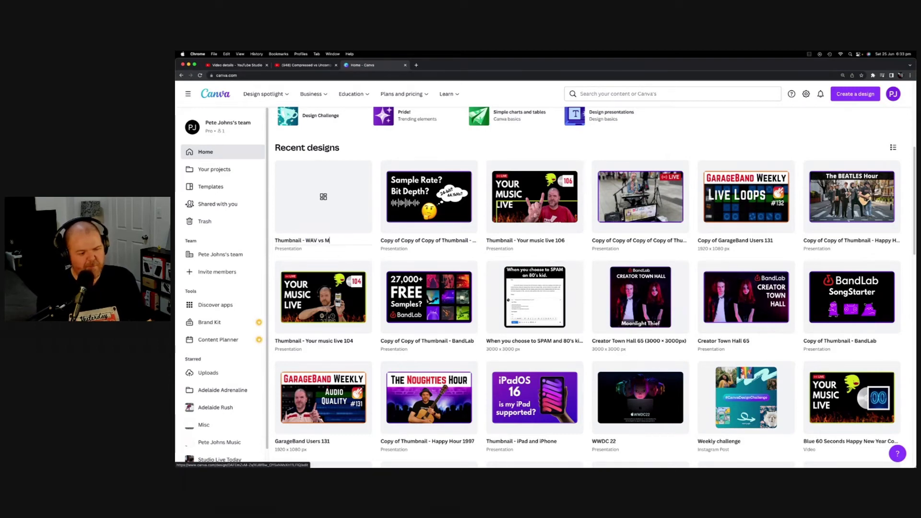
Step: Open the copied design and delete the grid images, including the guitar and purple splash
left_click(324, 197)
left_click(643, 171)
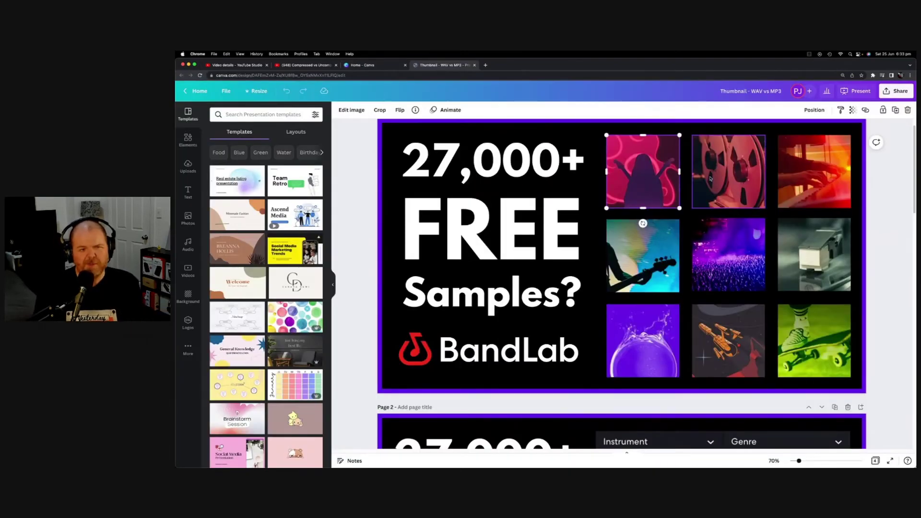
key("Delete")
left_click(721, 174)
key("Delete")
left_click(814, 171)
key("Delete")
left_click(814, 254)
key("Delete")
left_click(728, 255)
key("Delete")
left_click(660, 284)
key("Delete")
left_click(643, 338)
key("Delete")
left_click(729, 338)
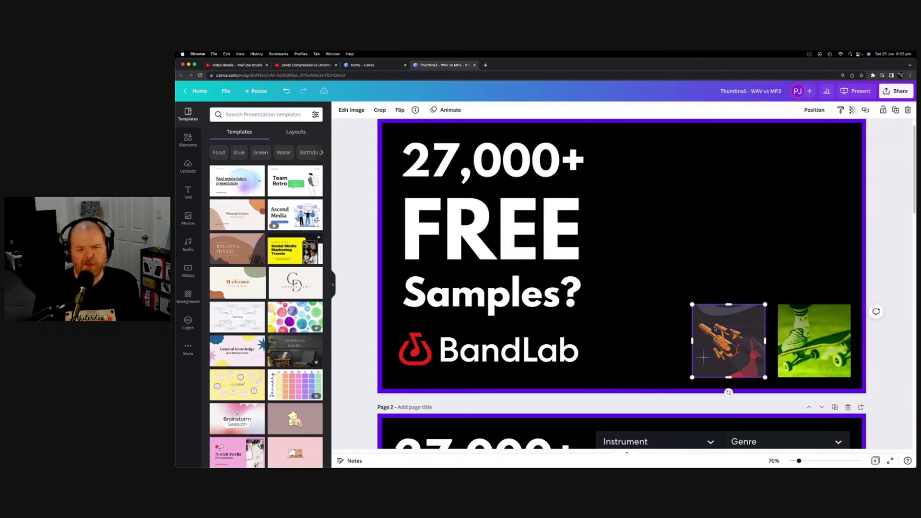
key("Delete")
left_click(796, 337)
Step: Remove the last grid image and the 27,000+ and Samples? text, then move FREE higher
key("Delete")
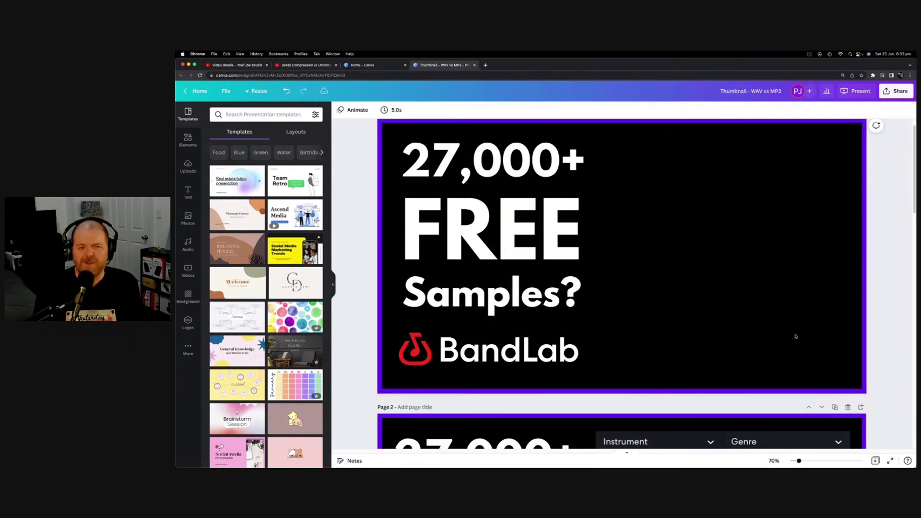
left_click(513, 162)
key("Delete")
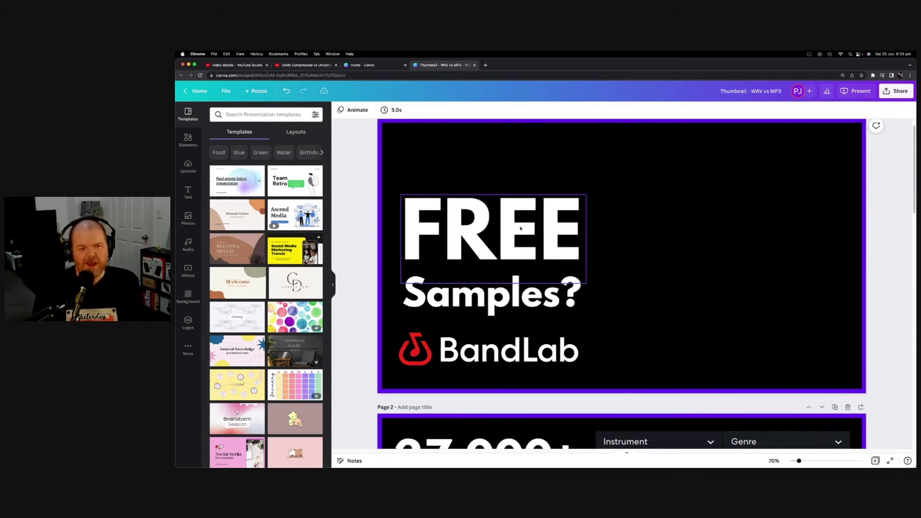
left_click(516, 293)
key("Delete")
left_click(519, 339)
key("Delete")
left_click(499, 236)
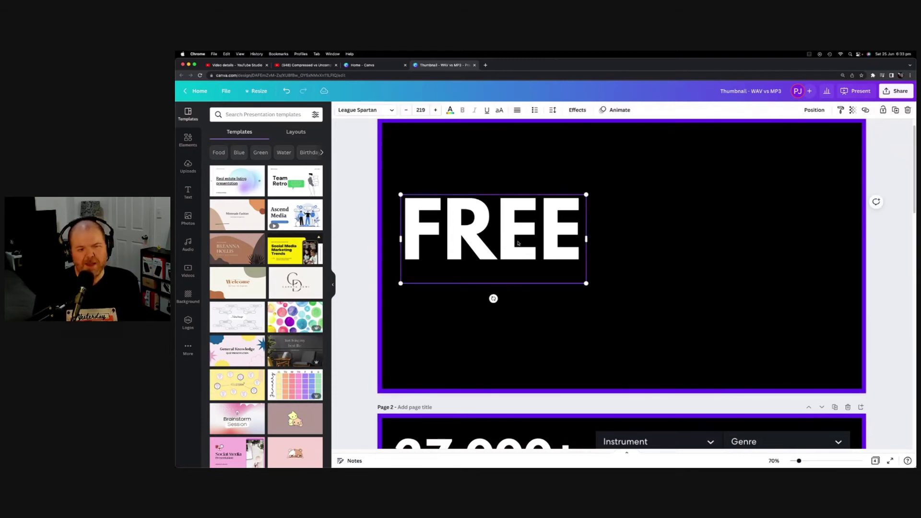
left_click_drag(499, 236, 514, 192)
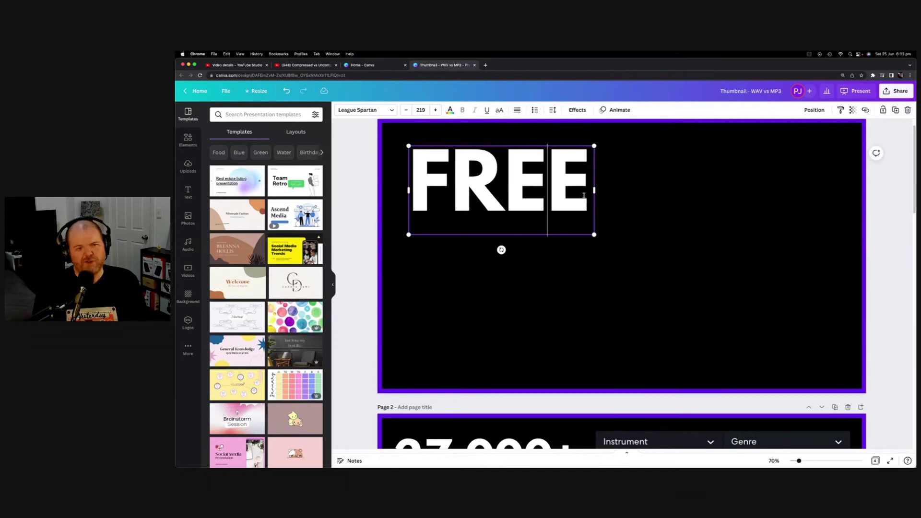
Step: Replace the headline word FREE with WAV and widen the text box to fit
left_click_drag(584, 194, 417, 188)
type("WAV")
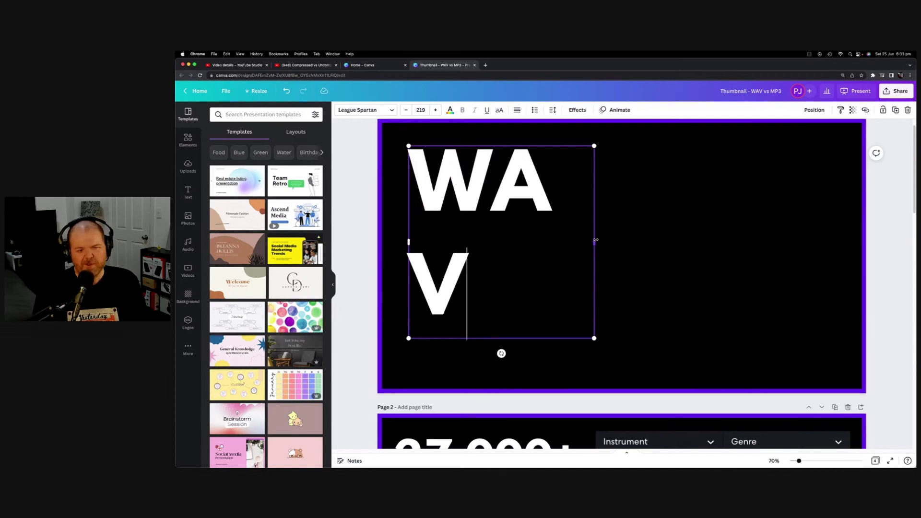
left_click_drag(595, 242, 621, 232)
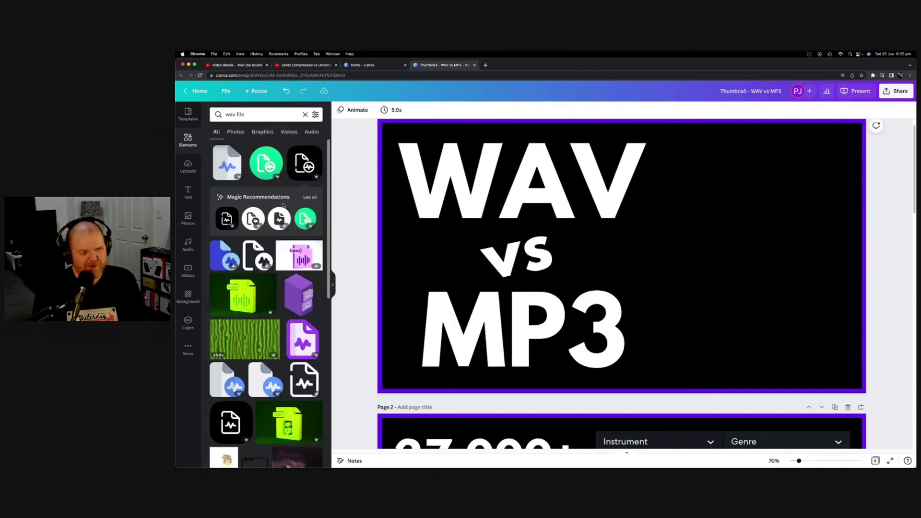
Step: Place the green 3D WAV file graphic from the 'wav file' results on the thumbnail's right half
left_click(259, 114)
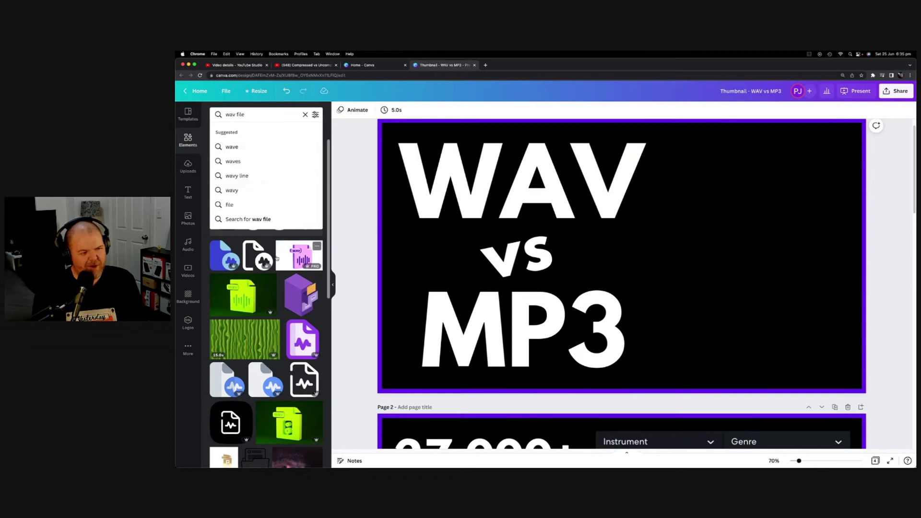
scroll(269, 254, "down", 5)
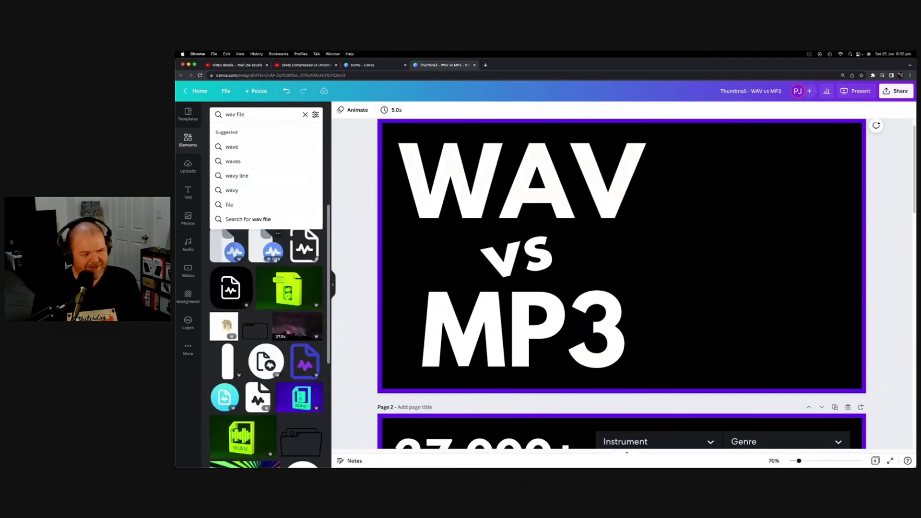
scroll(272, 294, "down", 1)
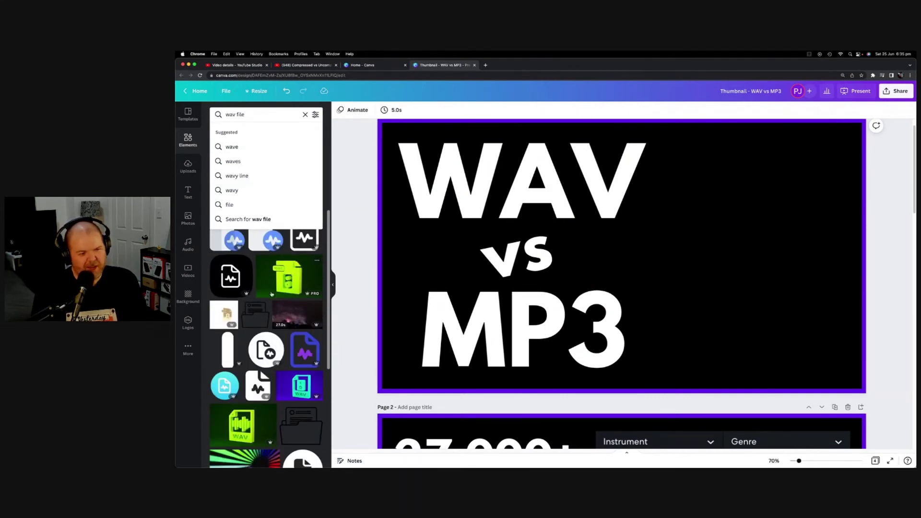
scroll(295, 386, "down", 2)
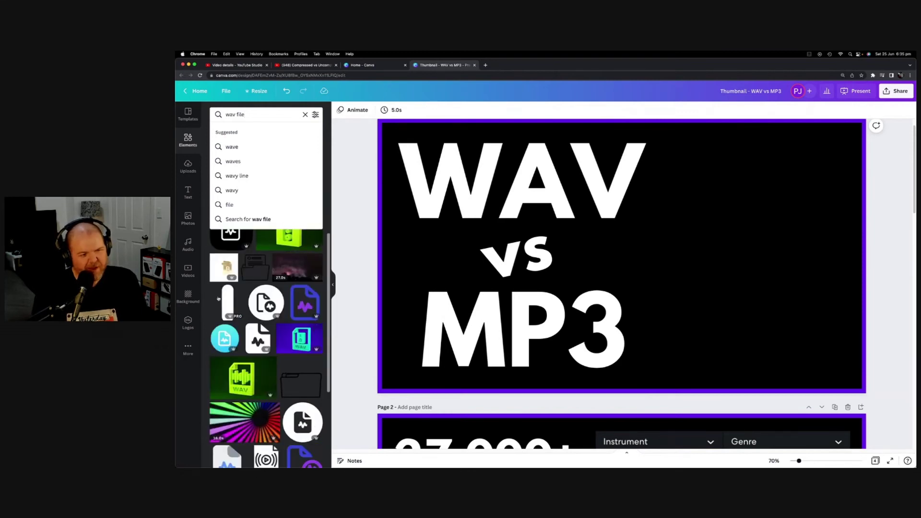
left_click_drag(243, 378, 723, 218)
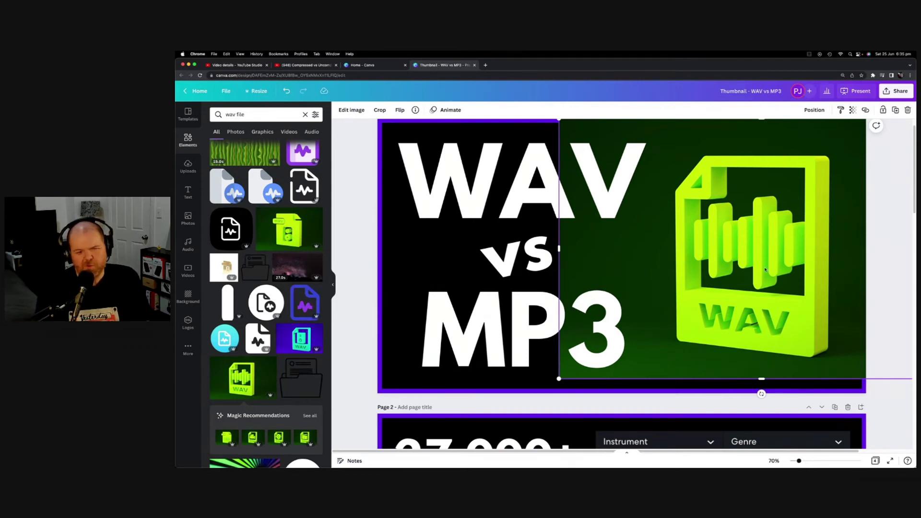
key("Escape")
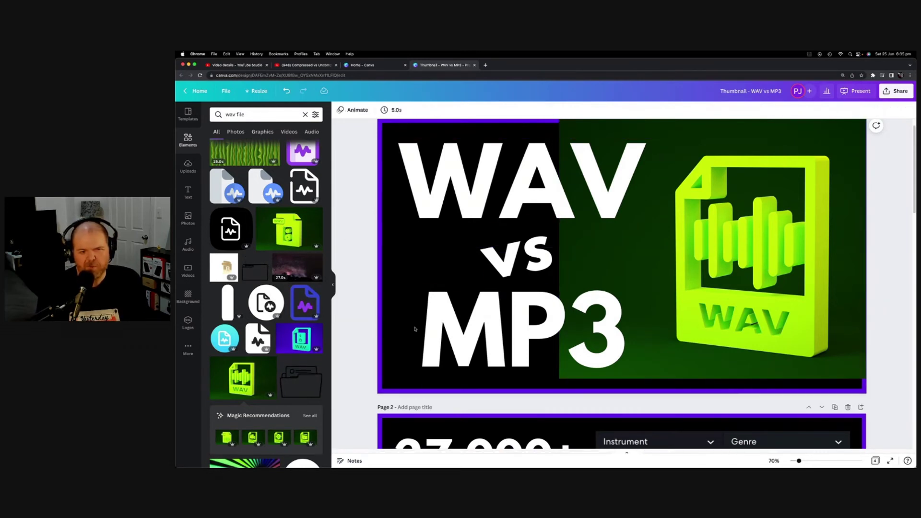
left_click(723, 236)
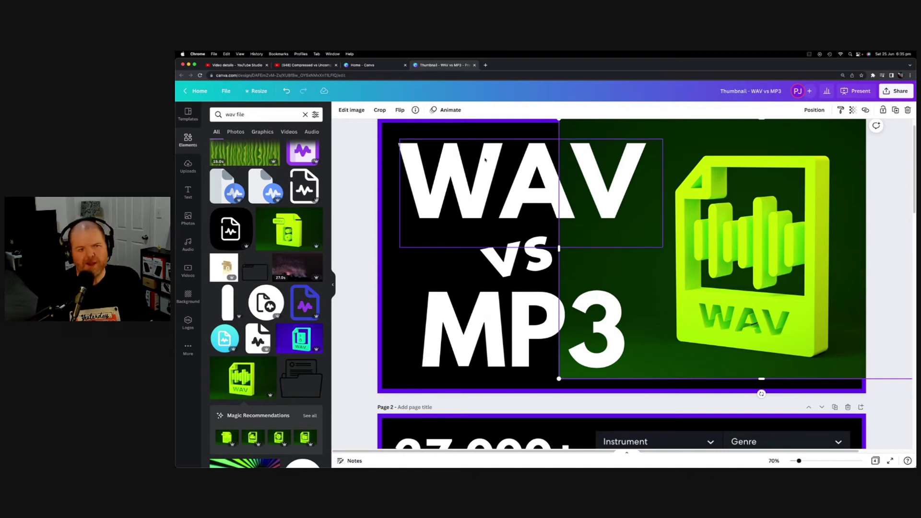
left_click(350, 109)
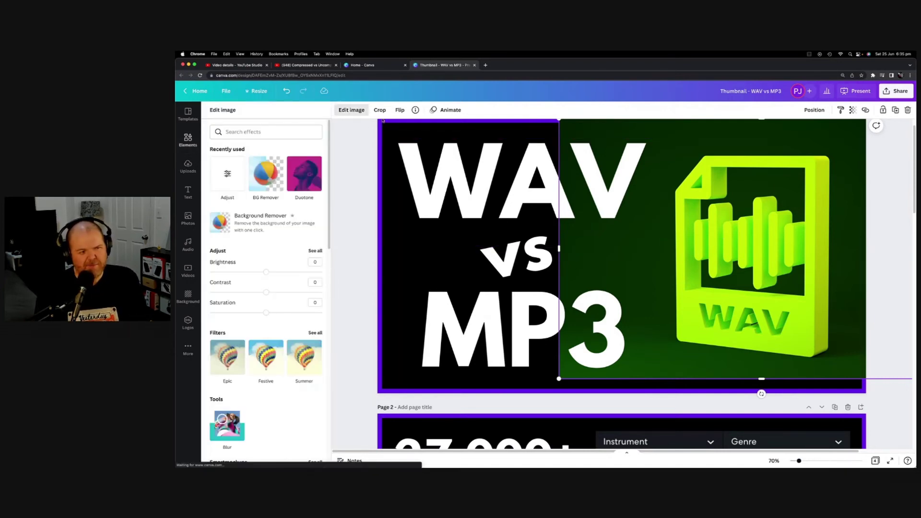
Step: Strip the WAV graphic's green background with BG Remover and lower it slightly
left_click(232, 217)
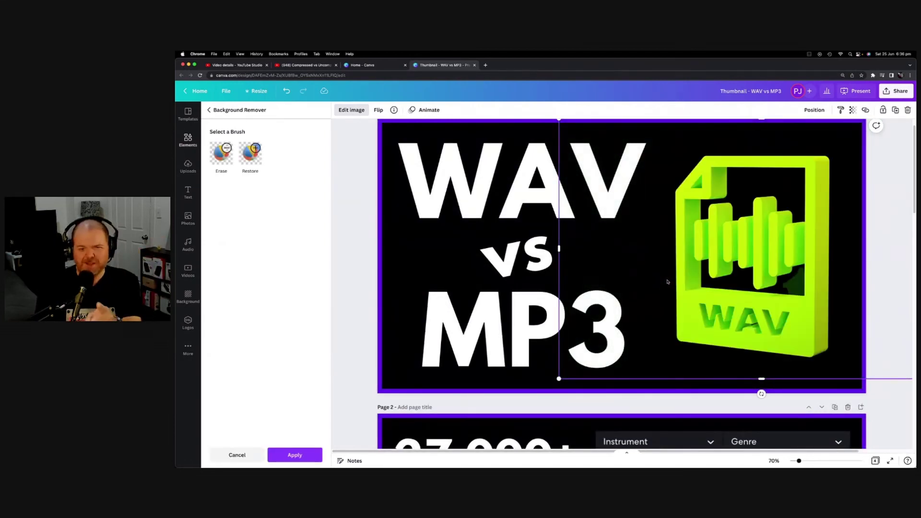
key("Escape")
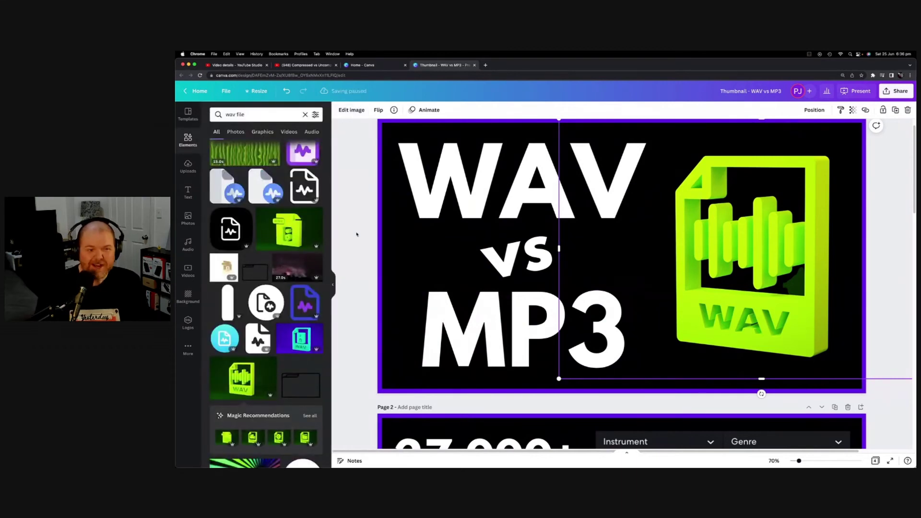
left_click_drag(768, 252, 769, 258)
Step: Nudge the WAV graphic slightly up and to the right
left_click(356, 222)
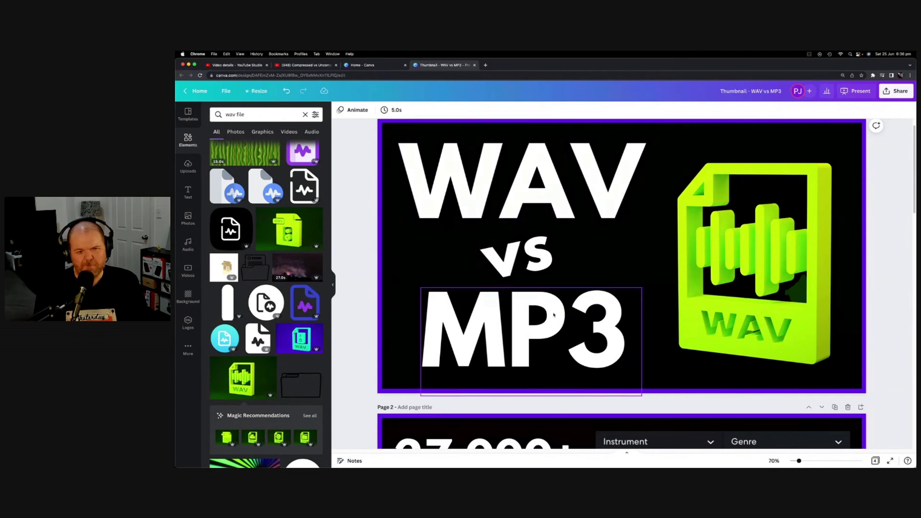
left_click_drag(748, 261, 750, 259)
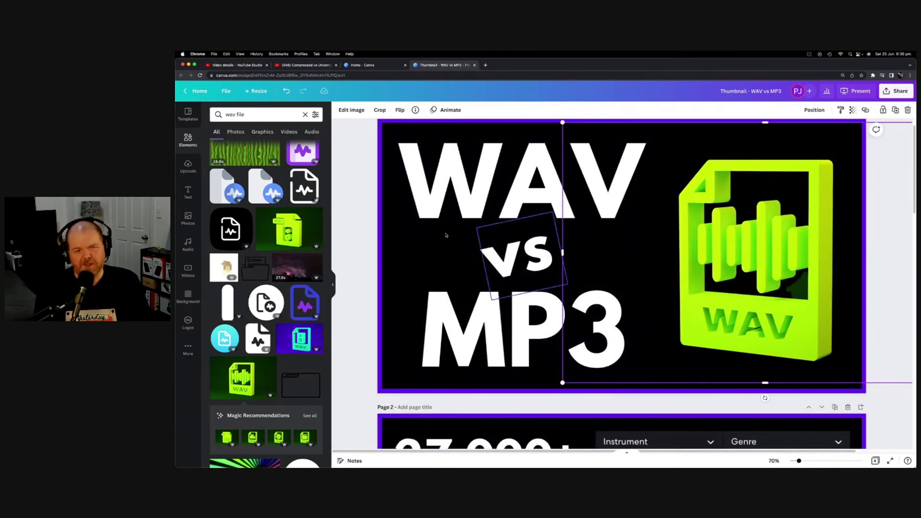
left_click(370, 201)
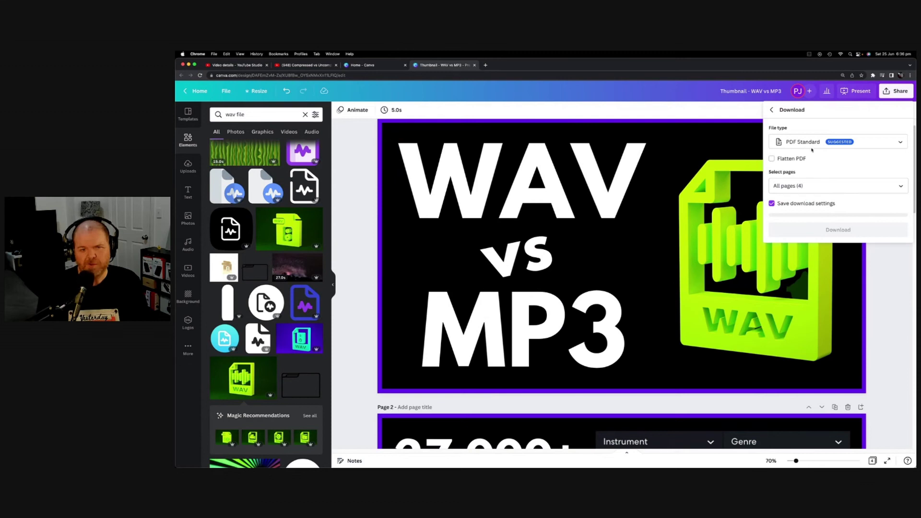
Step: Download only page 1 of the thumbnail as a PNG and return to YouTube Studio
left_click(812, 146)
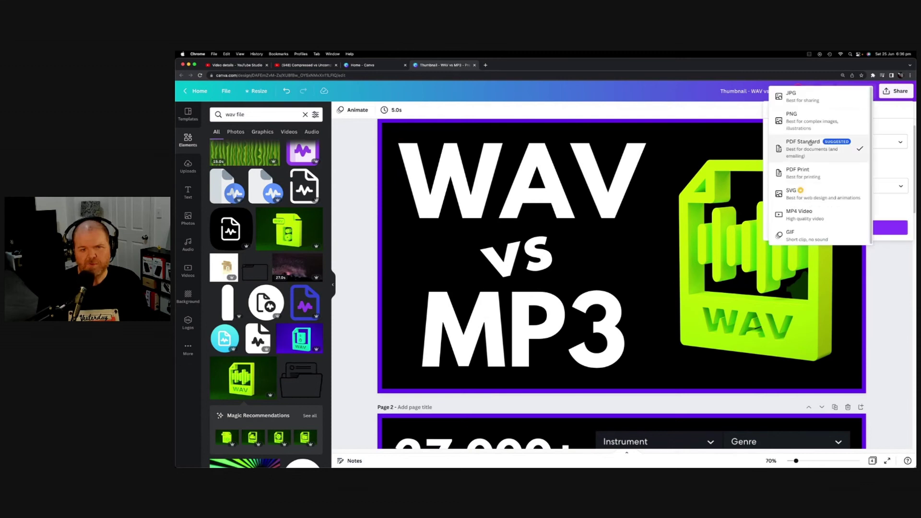
left_click(816, 117)
left_click(850, 228)
left_click(850, 247)
left_click(841, 269)
left_click(844, 342)
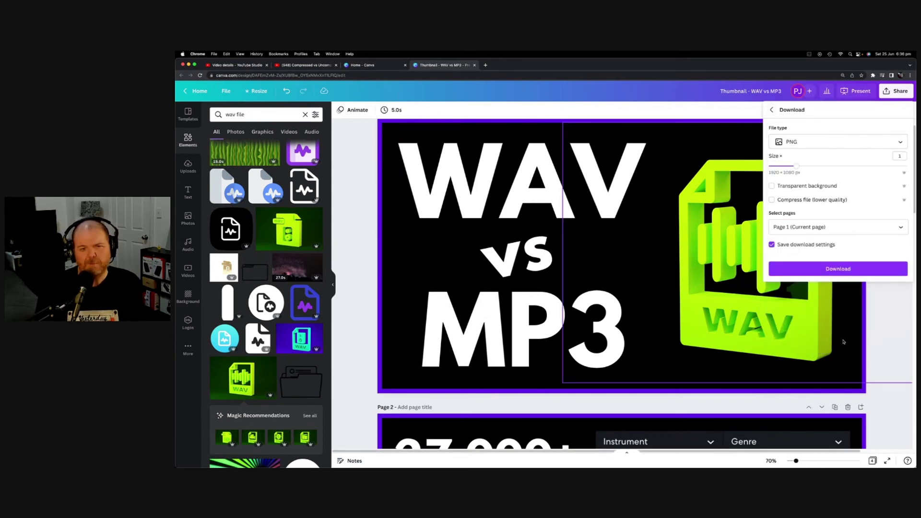
left_click(838, 269)
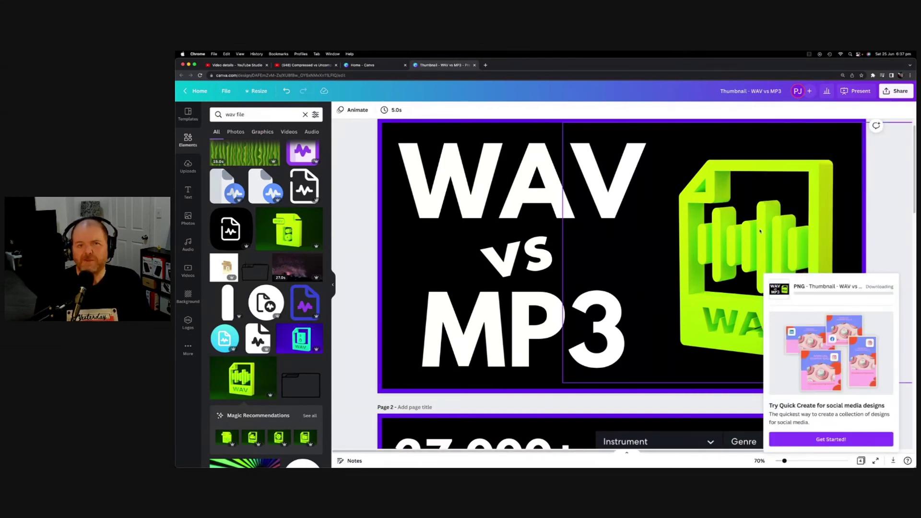
key("super+1")
Step: Replace the video's thumbnail with the downloaded WAV vs MP3 PNG and save the details
scroll(419, 163, "down", 10)
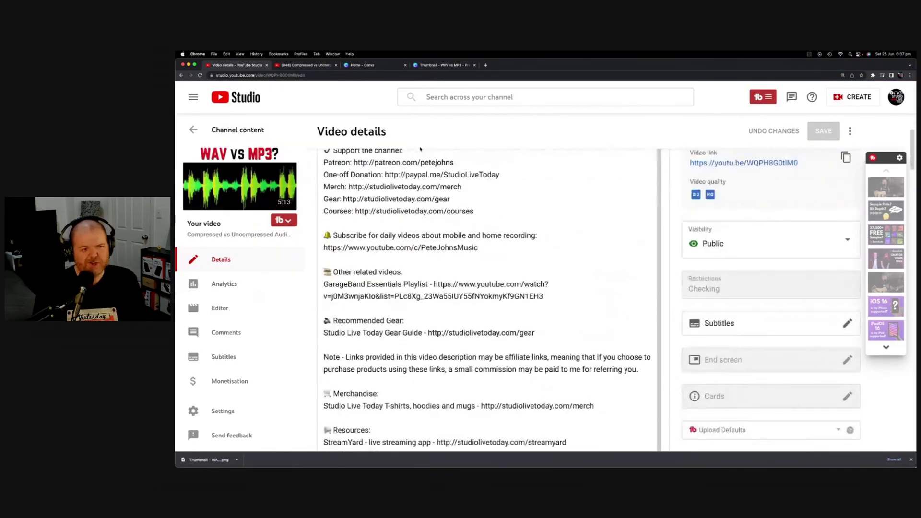
scroll(419, 162, "down", 10)
scroll(419, 196, "up", 3)
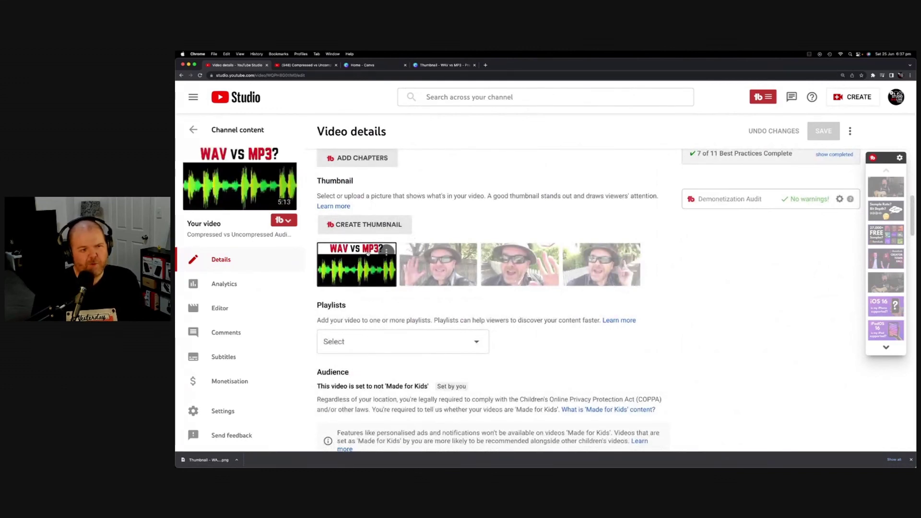
left_click(387, 252)
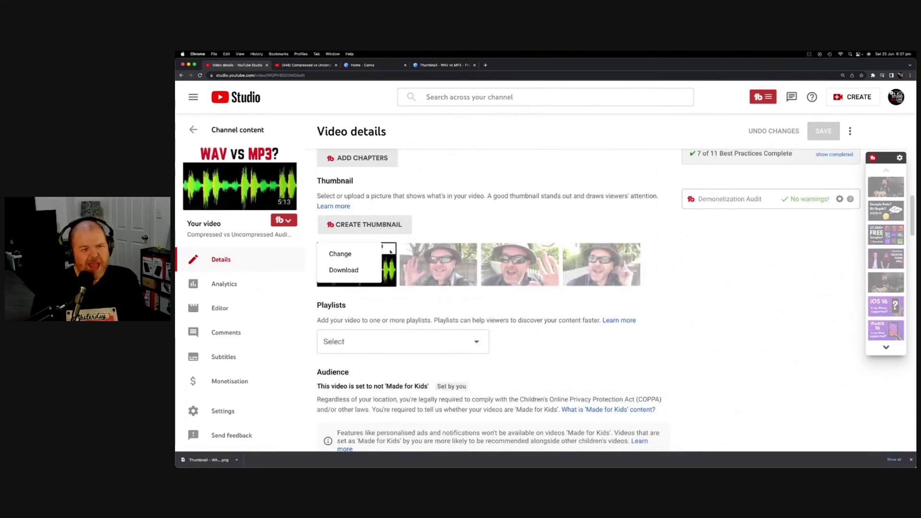
left_click(341, 255)
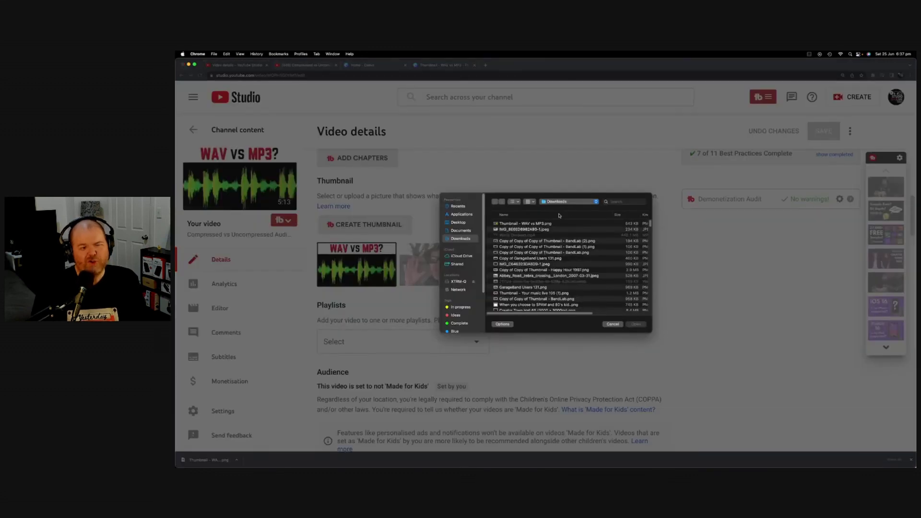
double_click(558, 223)
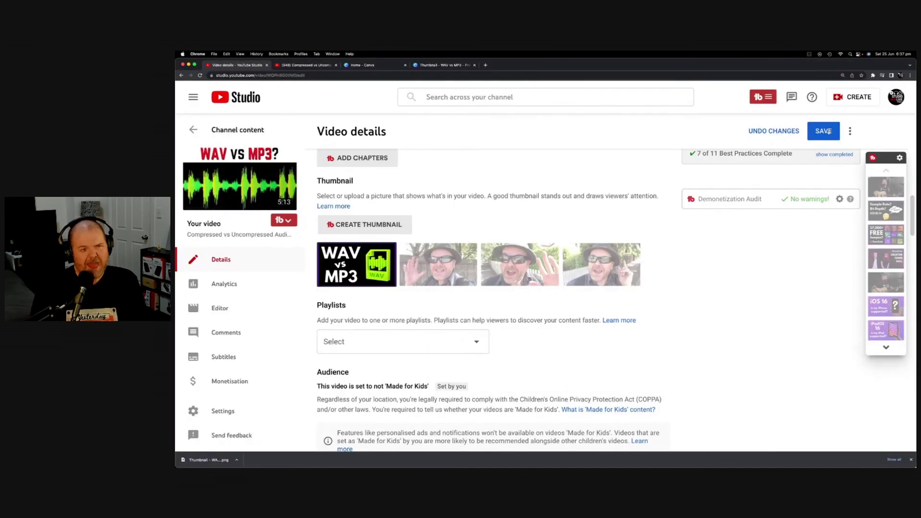
left_click(825, 131)
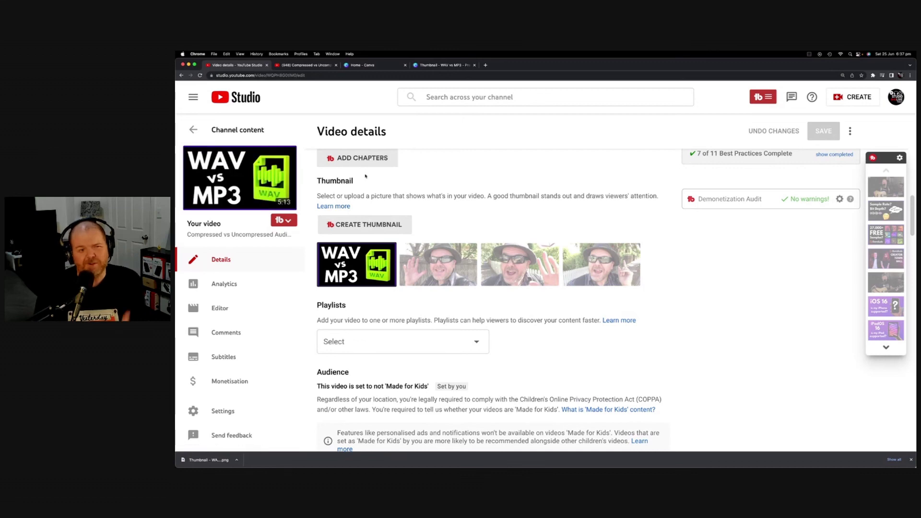
scroll(321, 181, "up", 15)
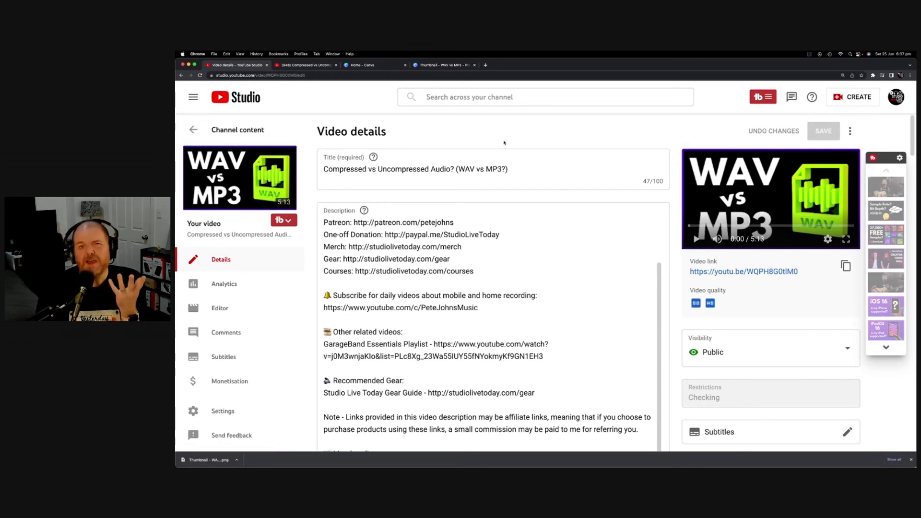
left_click(535, 172)
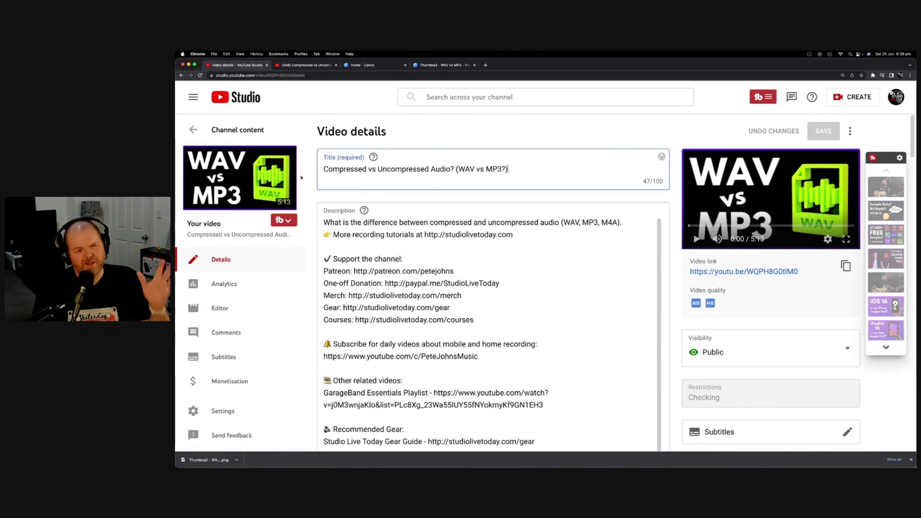
scroll(545, 283, "down", 20)
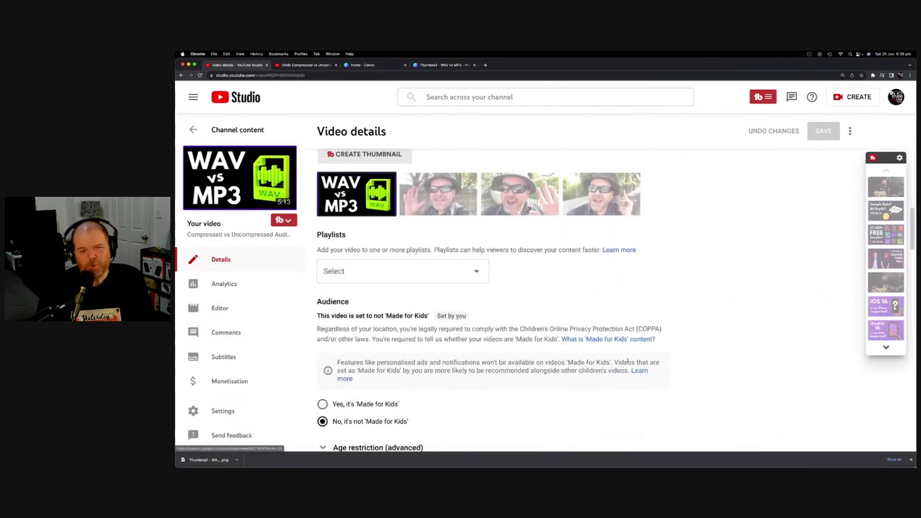
scroll(615, 363, "up", 5)
scroll(615, 363, "up", 10)
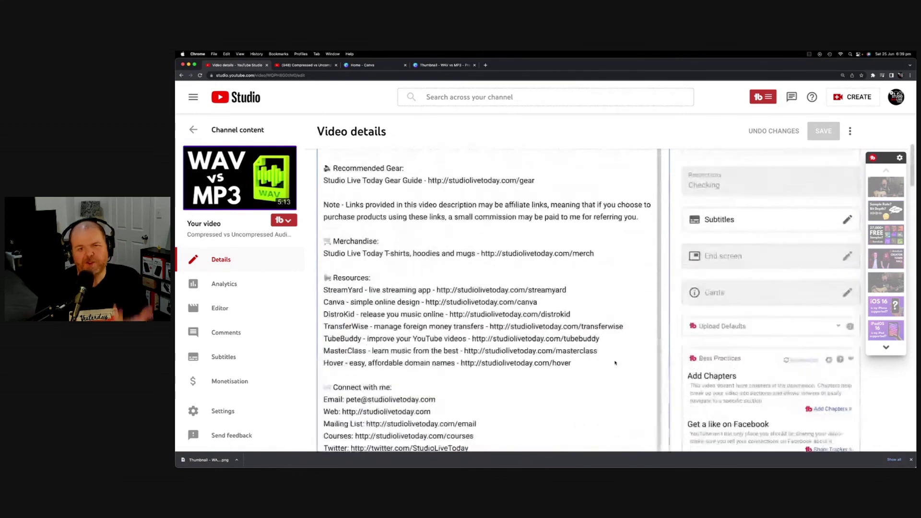
scroll(646, 279, "up", 2)
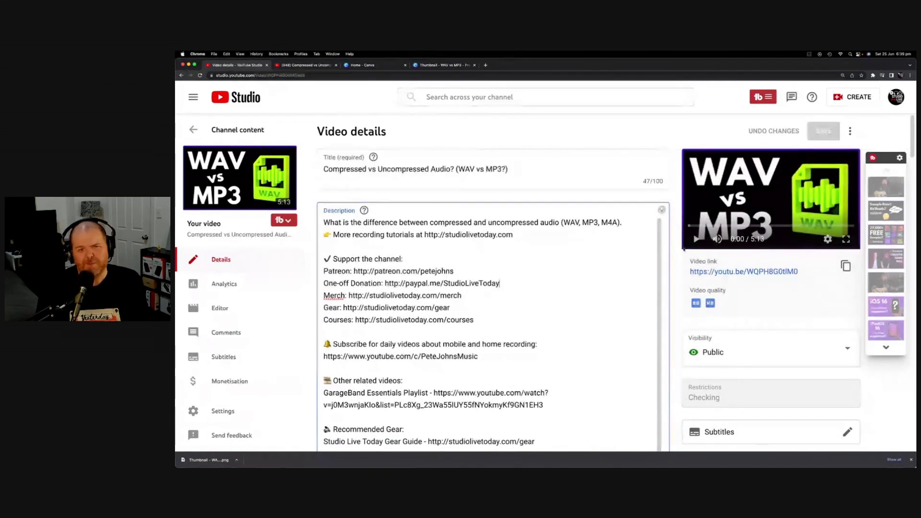